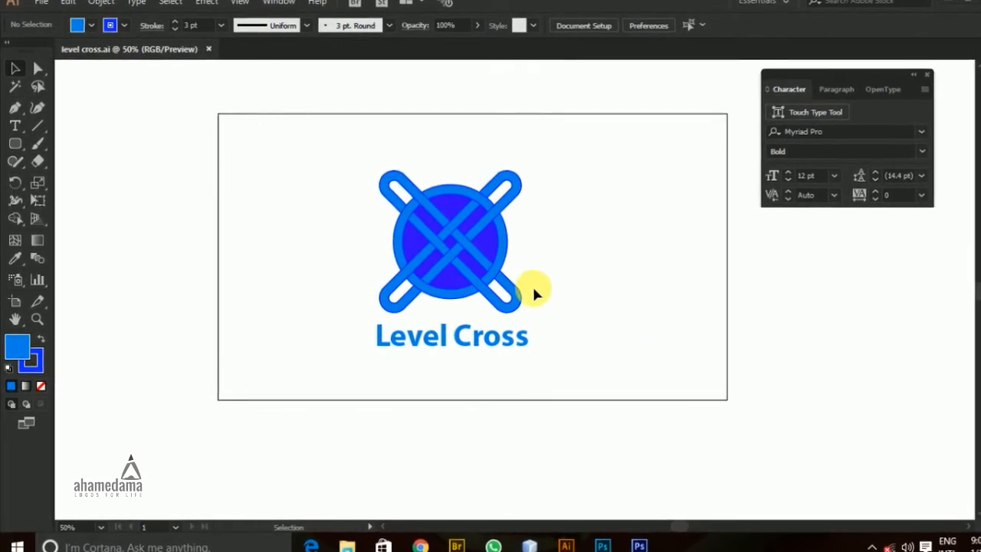
Add a second artboard beside the Level Cross artboard, roughly matching its size and aligned with its upper edge.
scroll(512, 210, "up", 1)
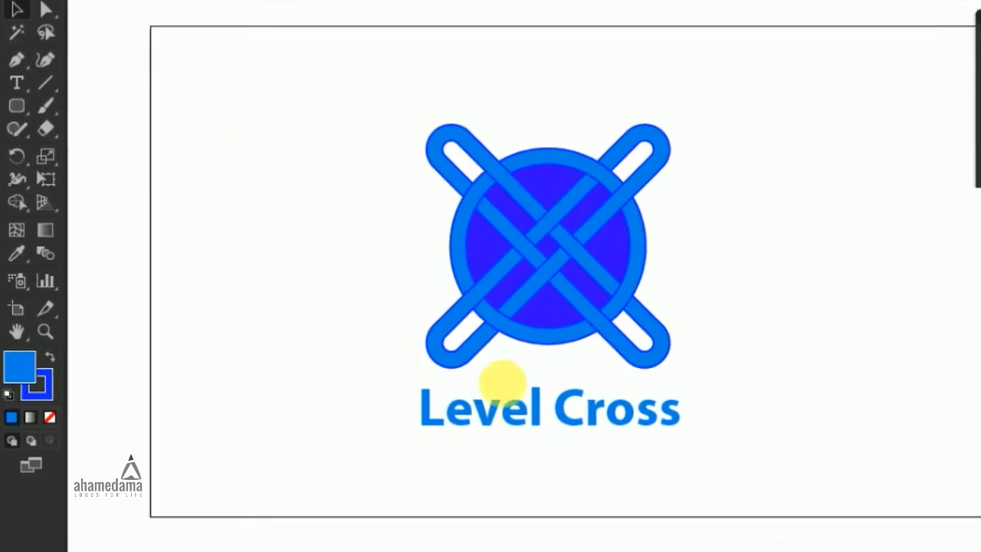
left_click(579, 232)
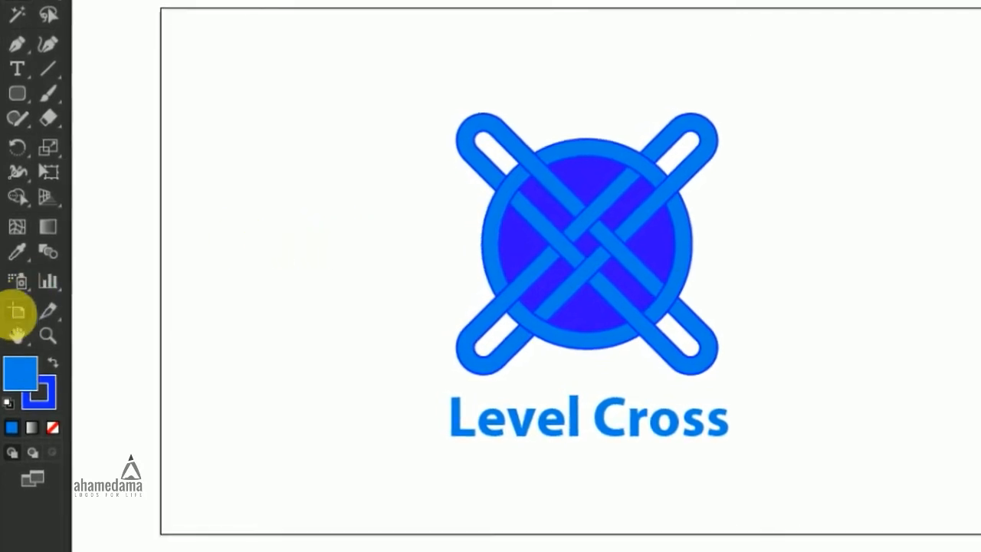
left_click(18, 314)
scroll(368, 284, "down", 1)
key("ctrl+0")
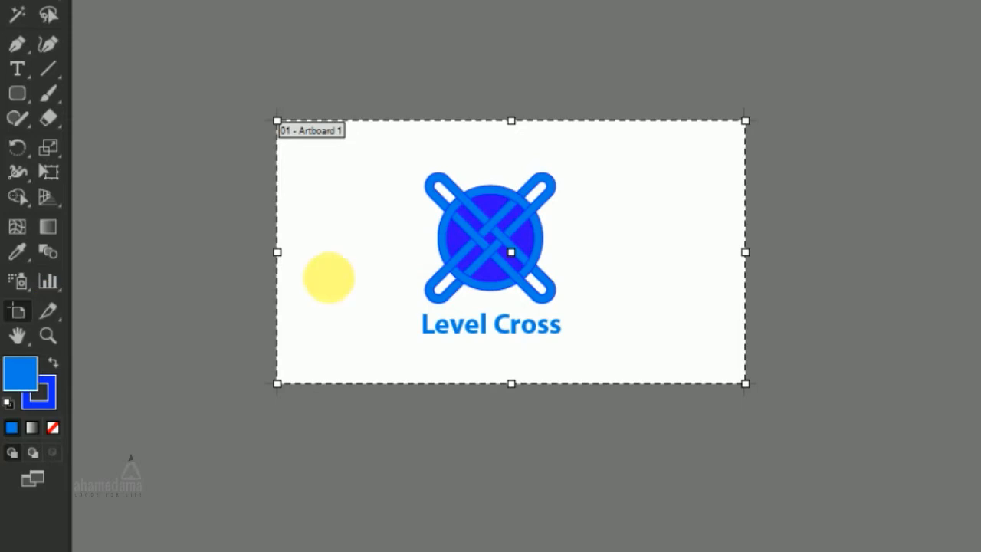
left_click_drag(781, 120, 964, 332)
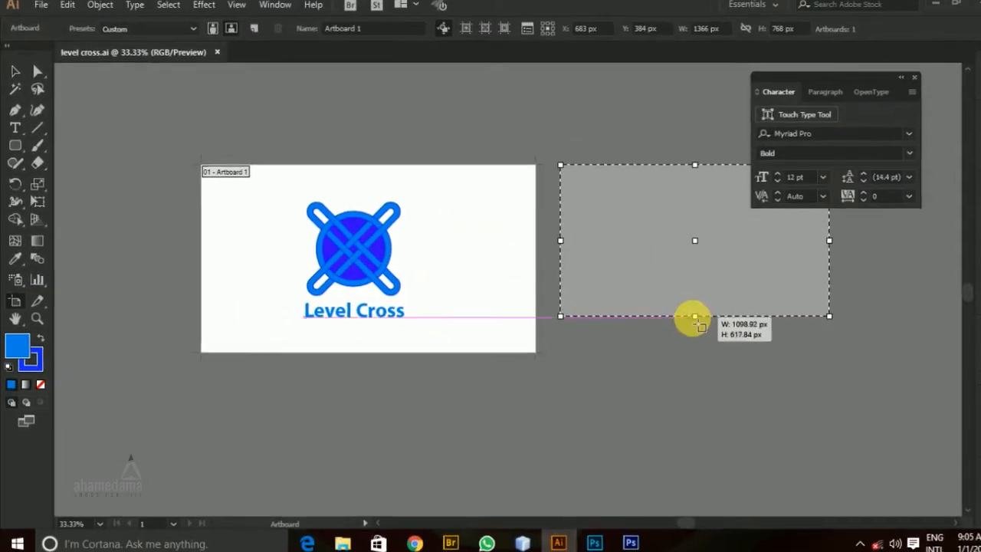
left_click_drag(694, 317, 727, 352)
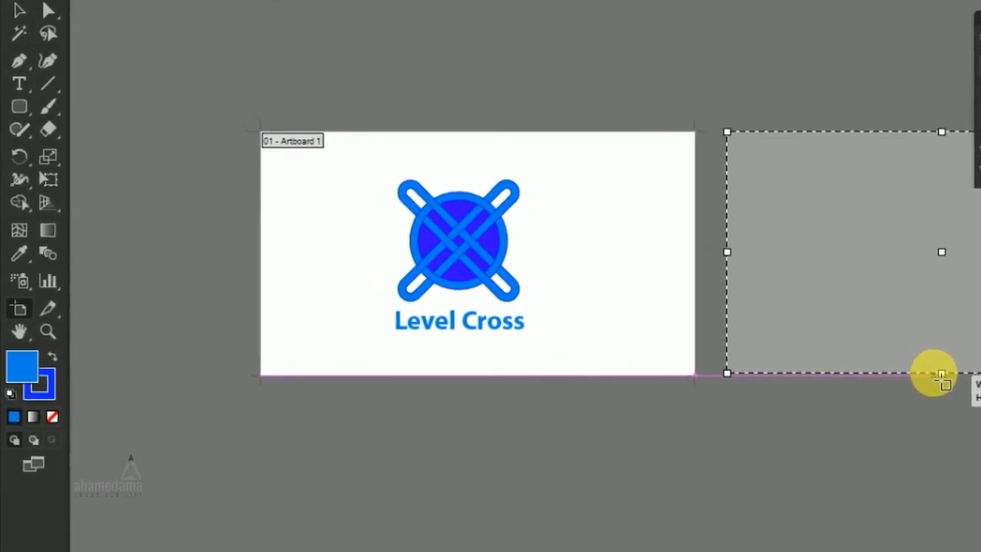
left_click_drag(941, 376, 941, 375)
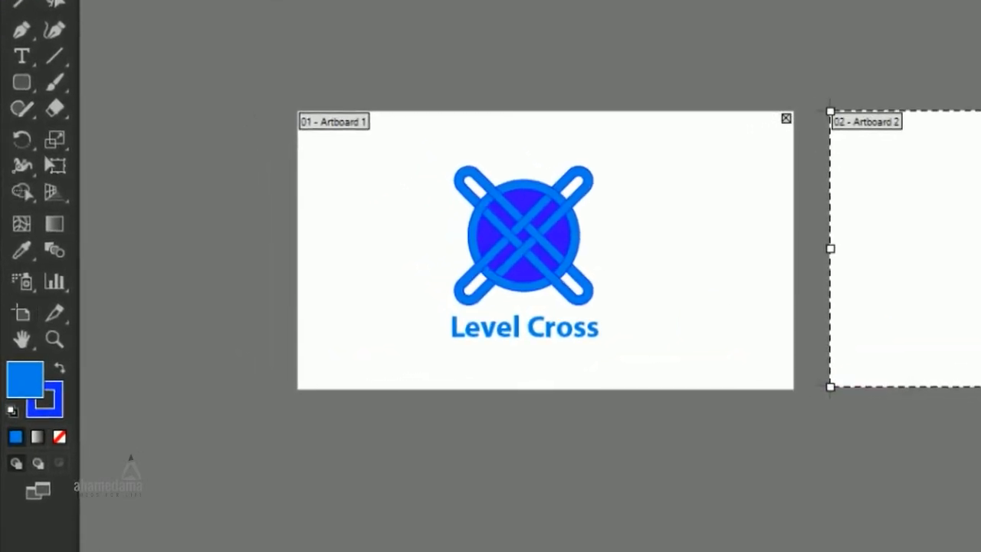
left_click(21, 2)
scroll(426, 196, "down", 2)
scroll(924, 225, "up", 1)
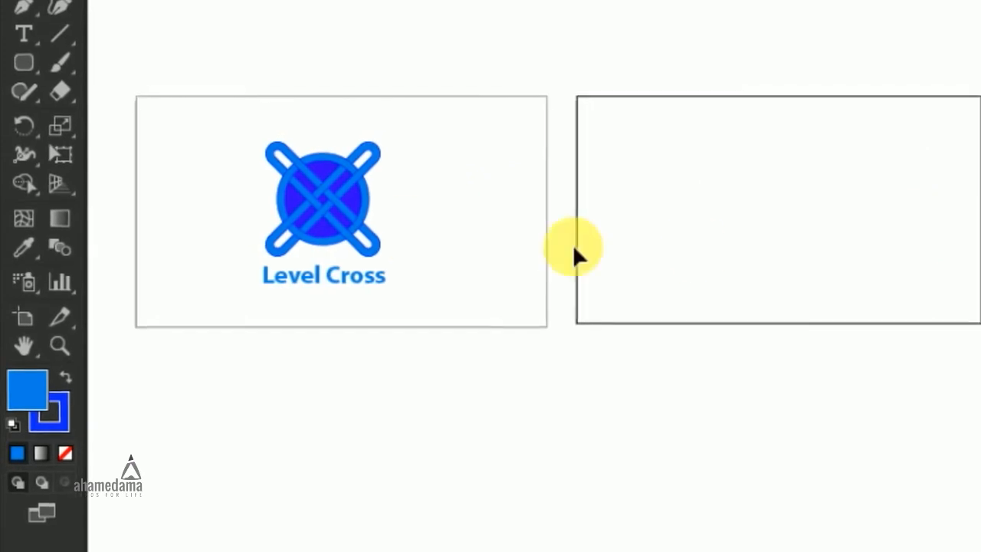
Draw a perfect circle outward from the middle of the new artboard with the Ellipse tool, using smart guides.
left_click(25, 47)
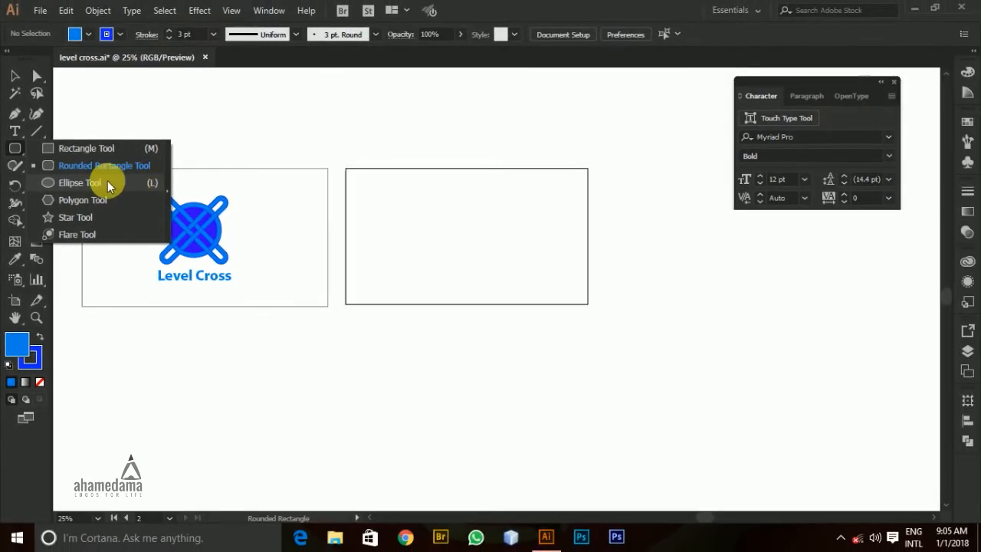
left_click(104, 183)
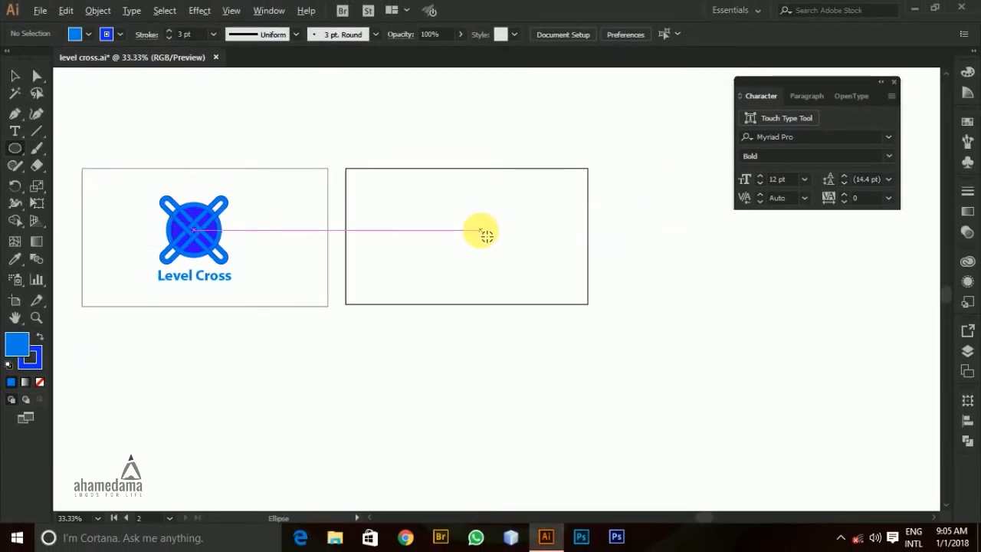
scroll(481, 230, "up", 2)
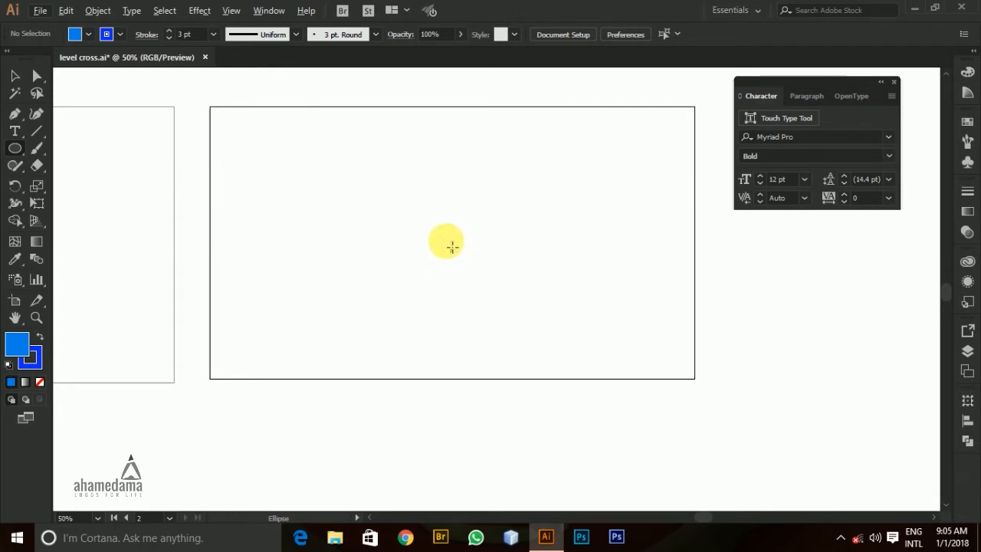
left_click(230, 13)
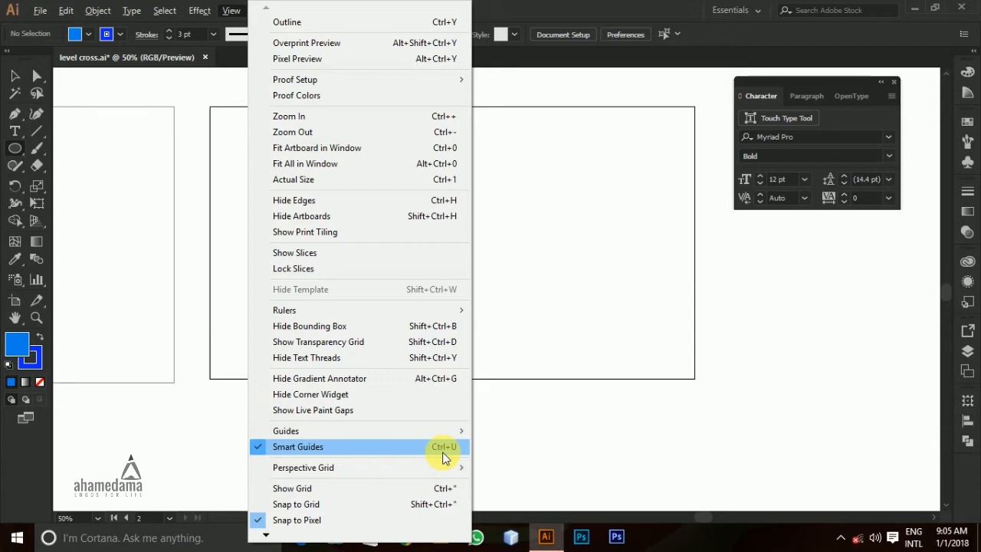
left_click(578, 243)
left_click(535, 293)
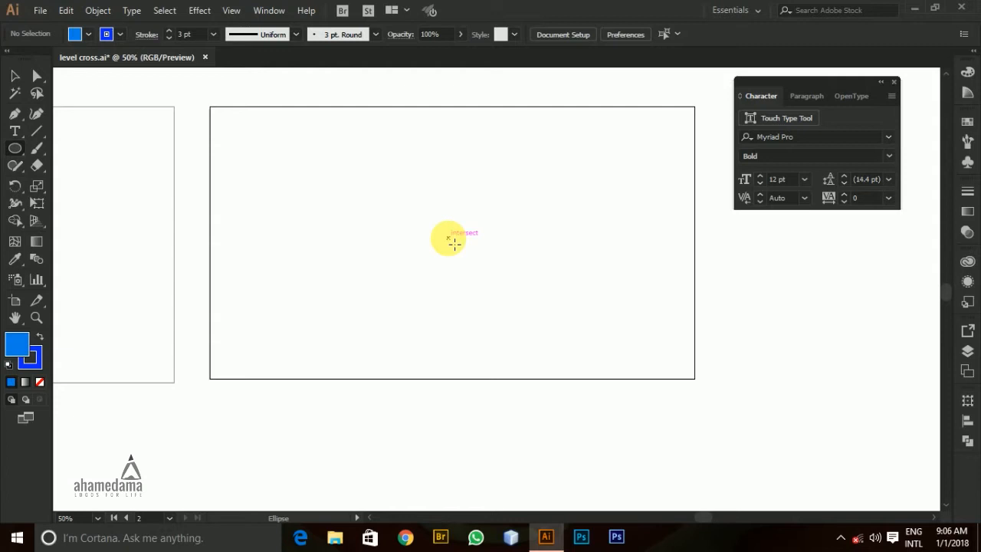
left_click_drag(454, 243, 626, 337)
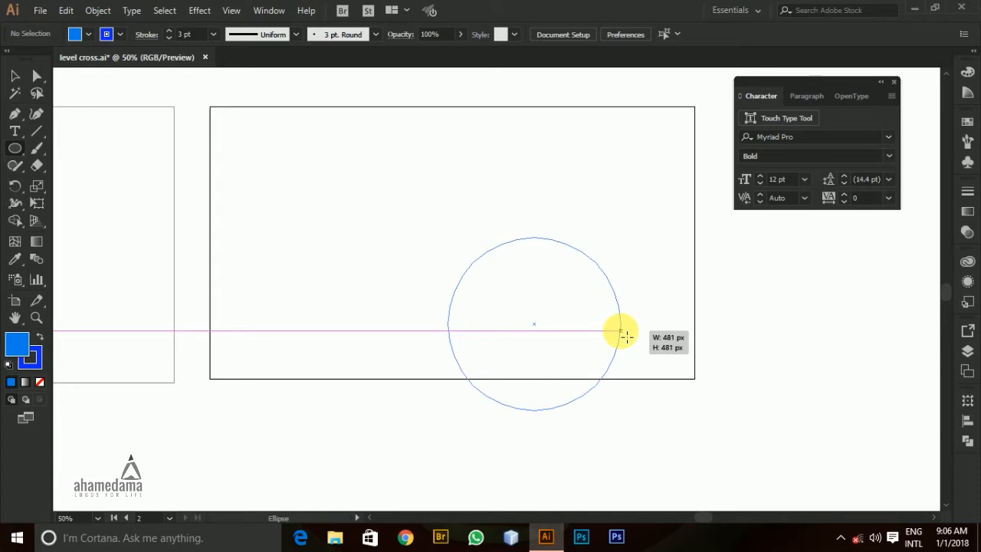
left_click_drag(626, 336, 529, 233)
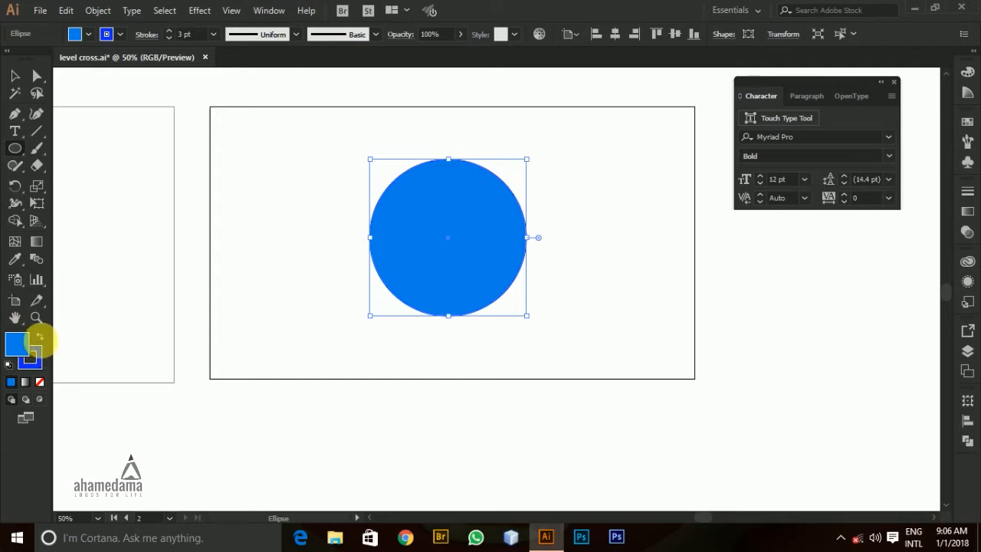
Remove the circle's fill and change its stroke colour to black.
left_click(40, 383)
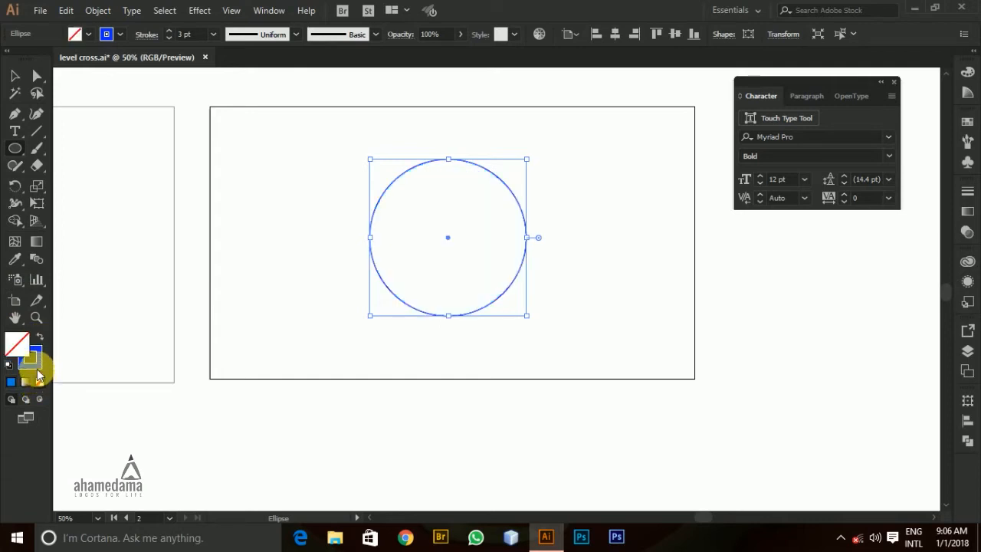
left_click(32, 359)
left_click(107, 34)
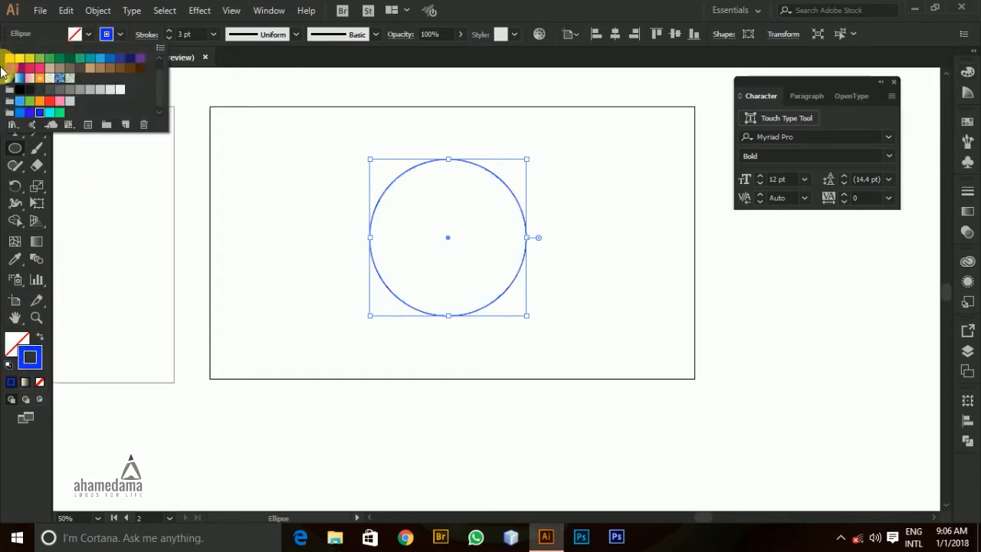
left_click(20, 100)
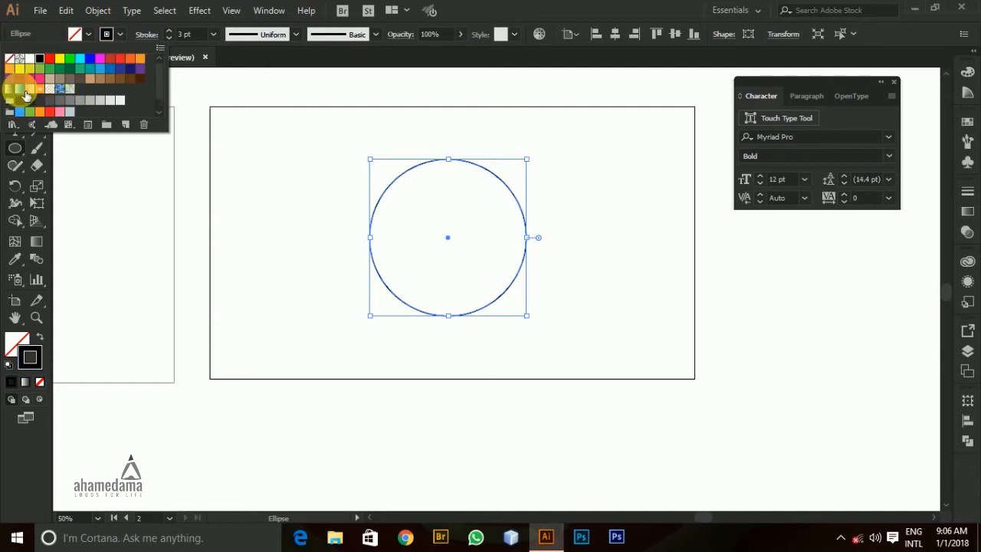
left_click(596, 200)
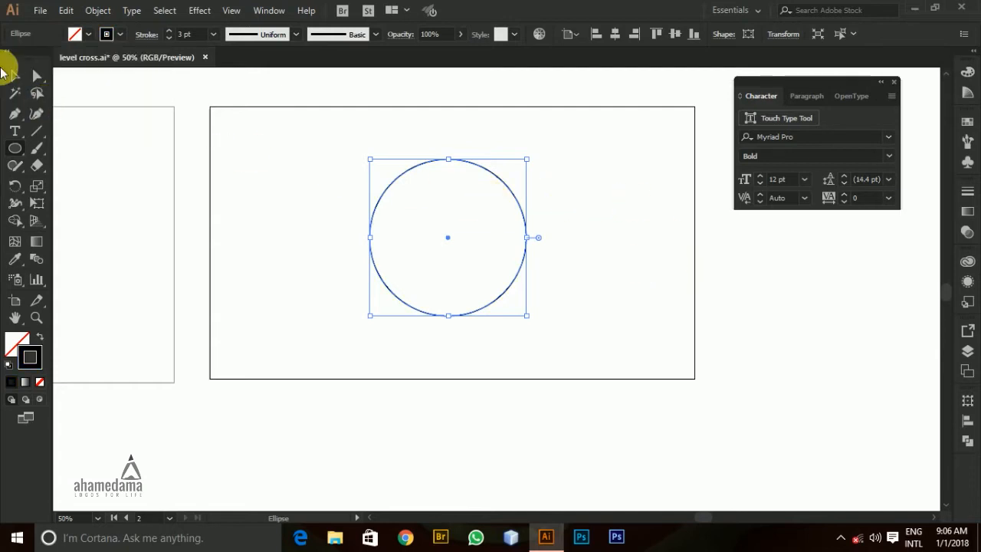
left_click(15, 78)
left_click(420, 170)
left_click(420, 167)
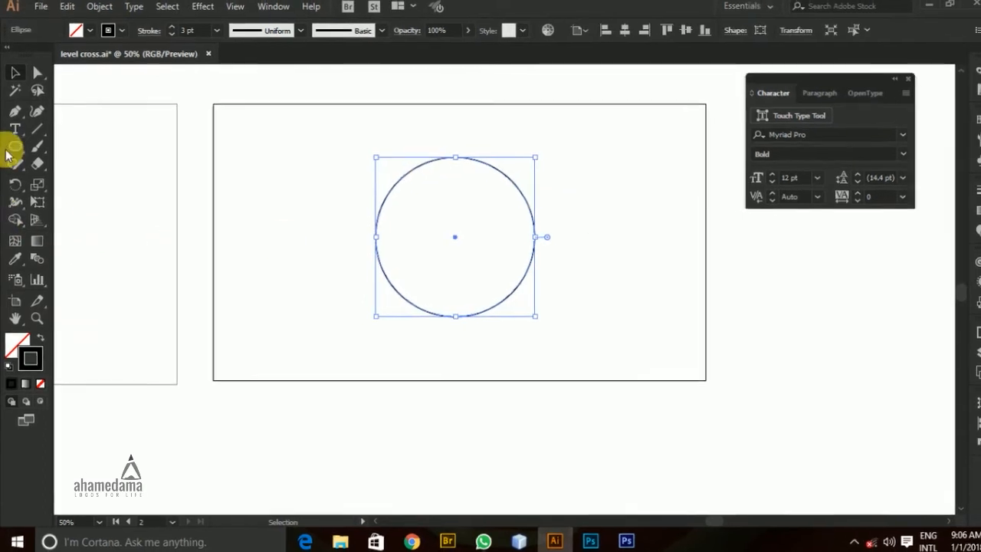
Draw a wide rounded rectangle outward from the circle's centre, extending past both sides, with the corner radius raised to fully round its ends.
left_click_drag(9, 152, 94, 168)
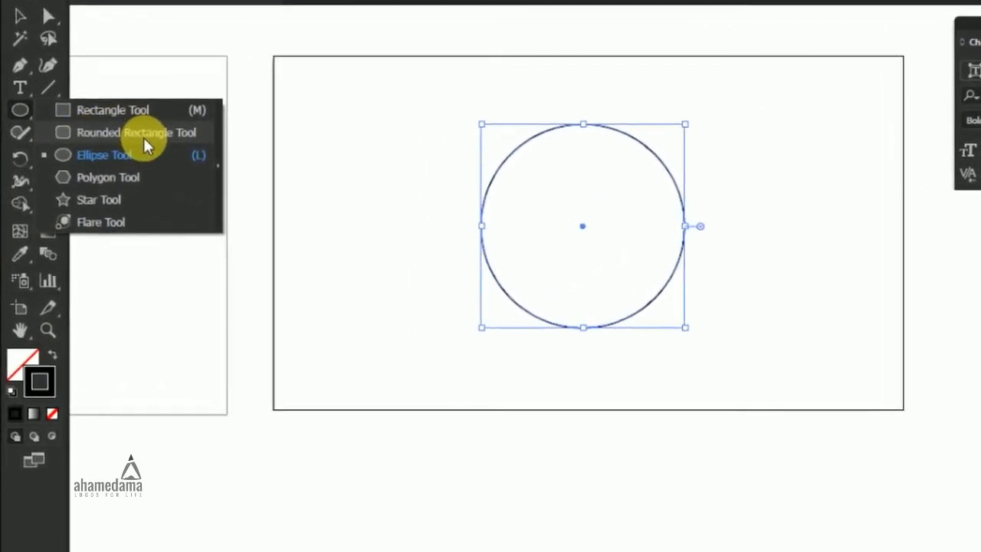
left_click_drag(175, 126, 188, 126)
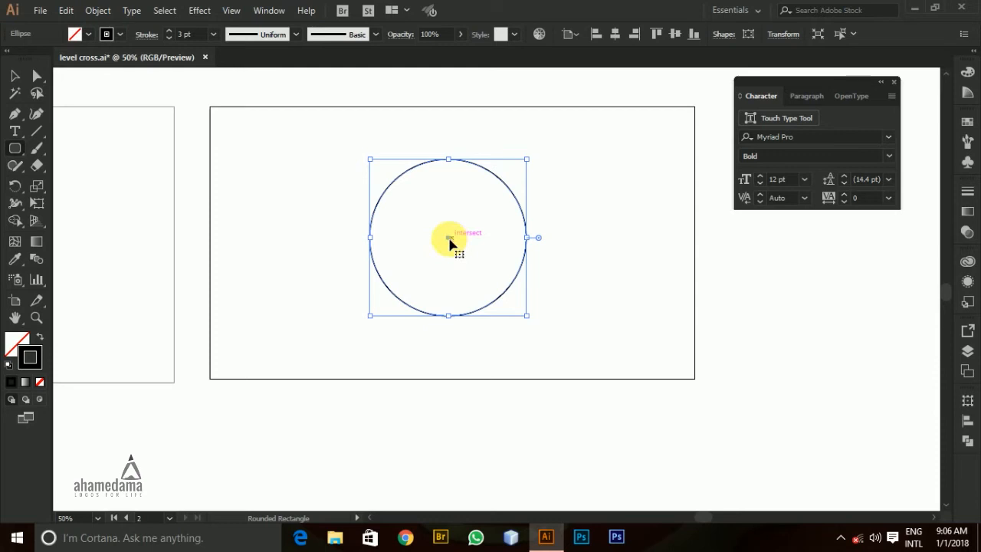
left_click_drag(449, 239, 471, 249)
key("ctrl+z")
left_click_drag(451, 237, 468, 250)
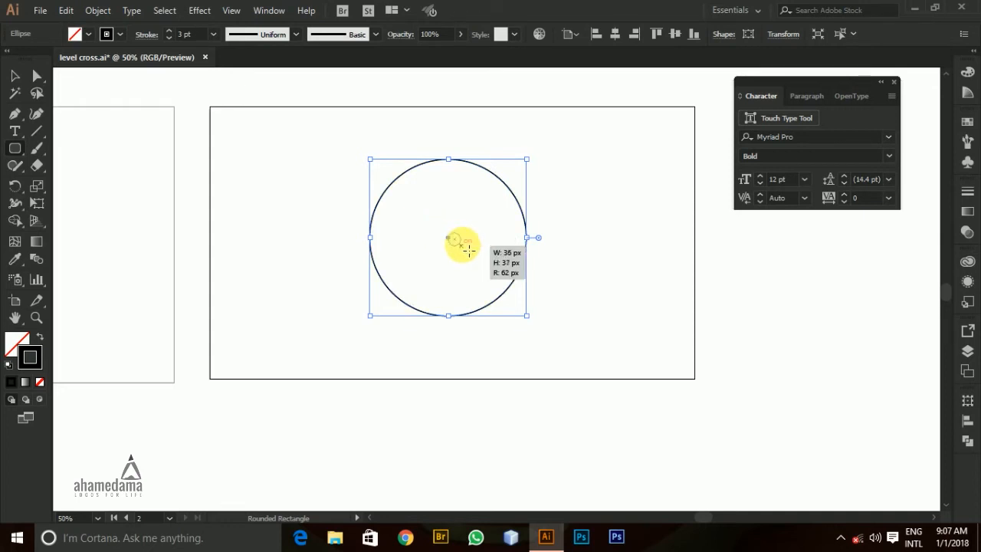
left_click_drag(468, 249, 512, 242)
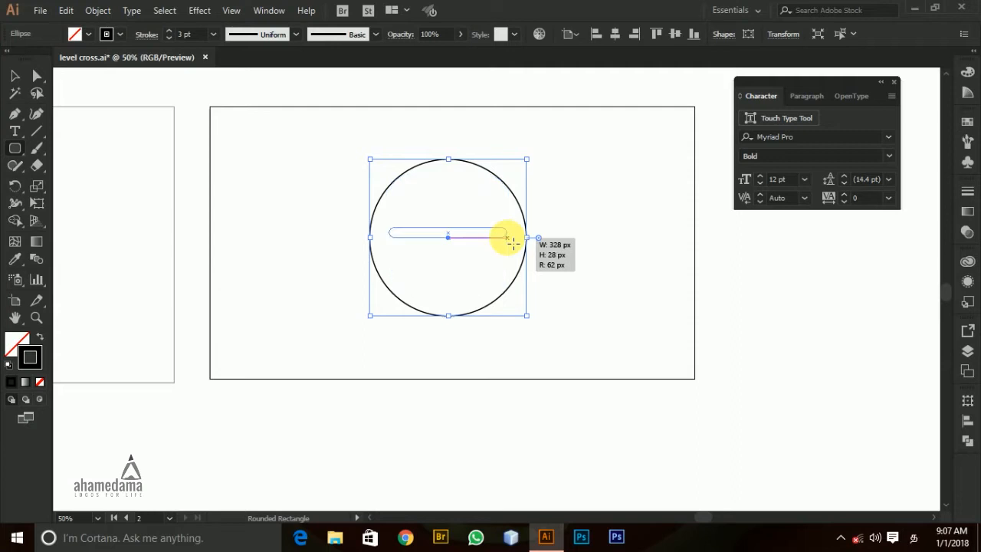
left_click_drag(512, 243, 551, 255)
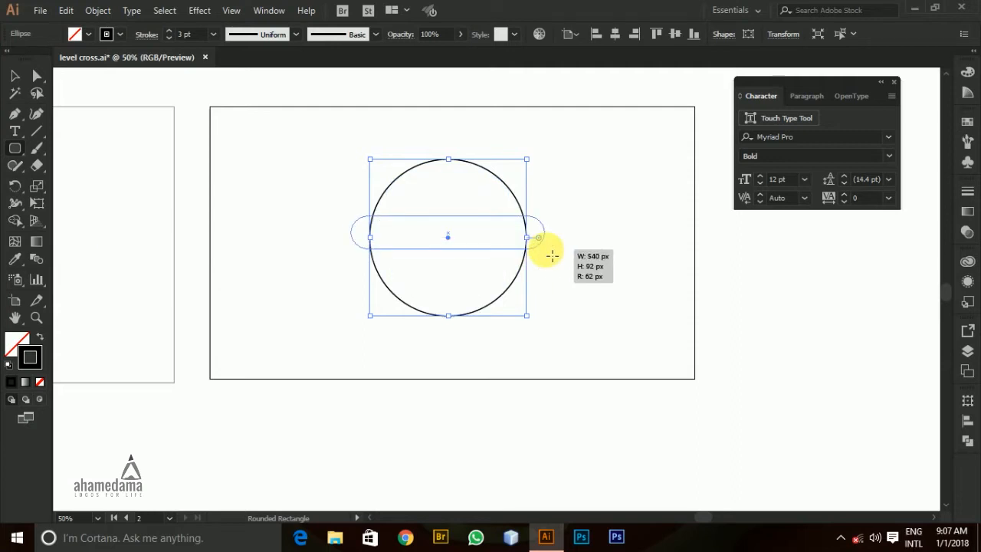
left_click_drag(554, 258, 590, 269)
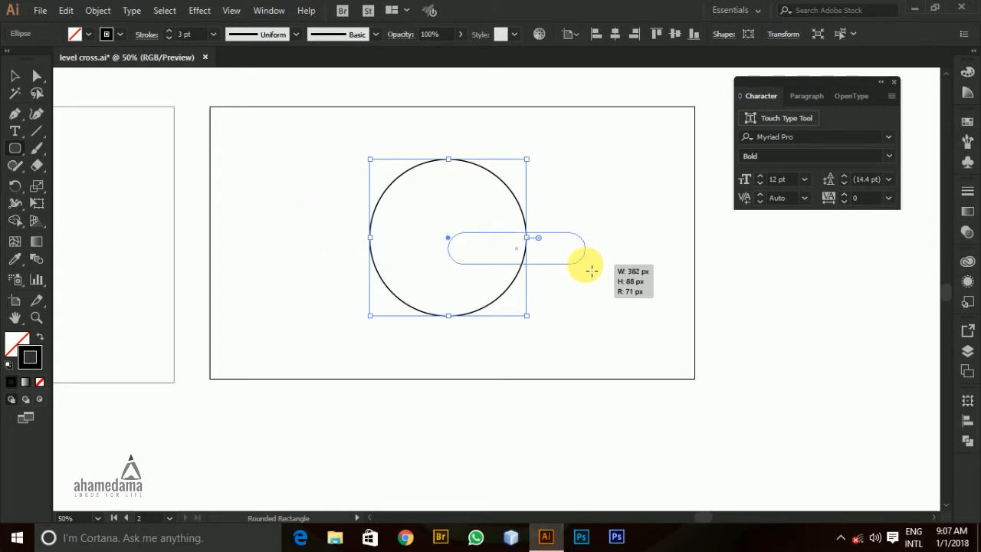
left_click_drag(600, 275, 677, 321)
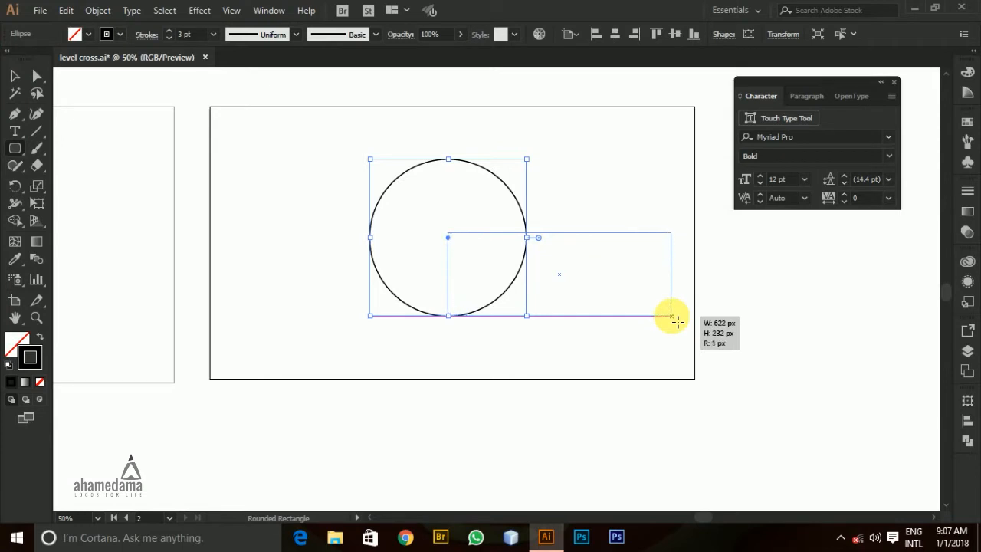
key("Up")
key("Up")
key("Up")
key("Up")
key("Up")
key("Up")
key("Up")
key("Up")
key("Up")
key("Up")
left_click_drag(674, 320, 675, 321)
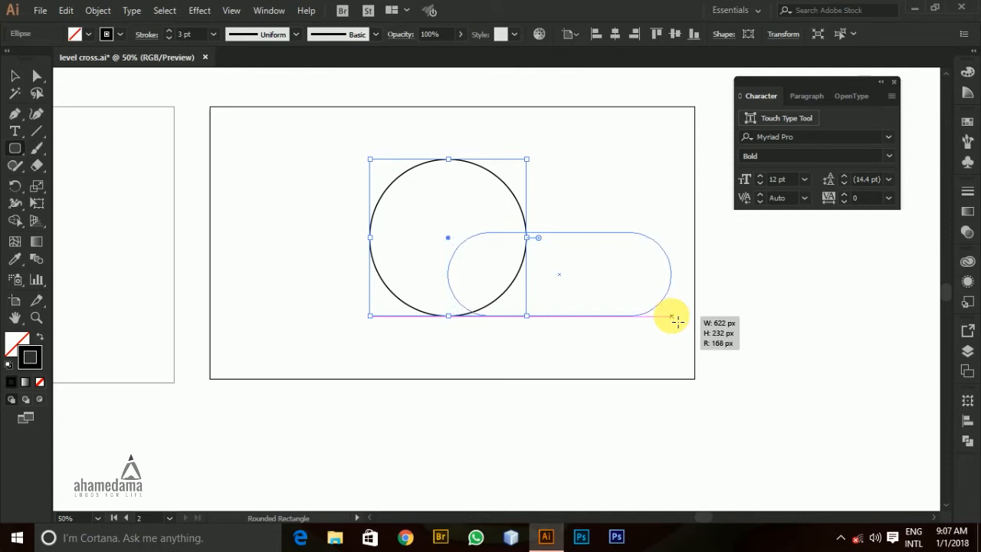
key("Down")
key("Down")
key("Down")
key("Down")
key("Down")
left_click_drag(674, 321, 586, 259)
key("Down")
key("Down")
key("Down")
key("Down")
key("Down")
key("Down")
key("Down")
key("Down")
key("Down")
key("Down")
key("Down")
key("Down")
key("Down")
key("Down")
key("Up")
key("Up")
key("Up")
key("Up")
key("Up")
key("Up")
key("Up")
key("Up")
key("Up")
key("Up")
key("Up")
key("Up")
key("Up")
key("Up")
key("alt")
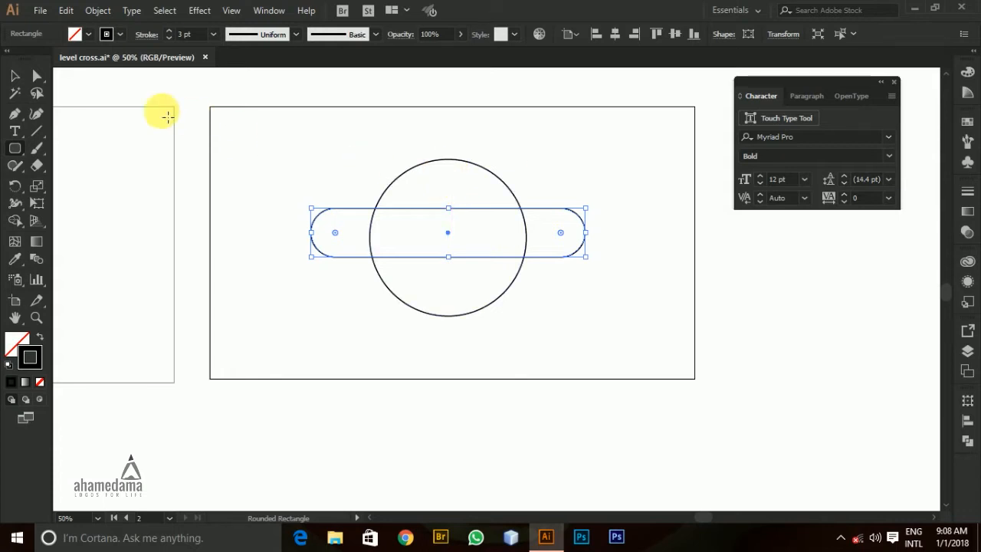
Align the rounded rectangle to the circle as key object, centring it both vertically and horizontally, and clear the selection.
left_click(14, 75)
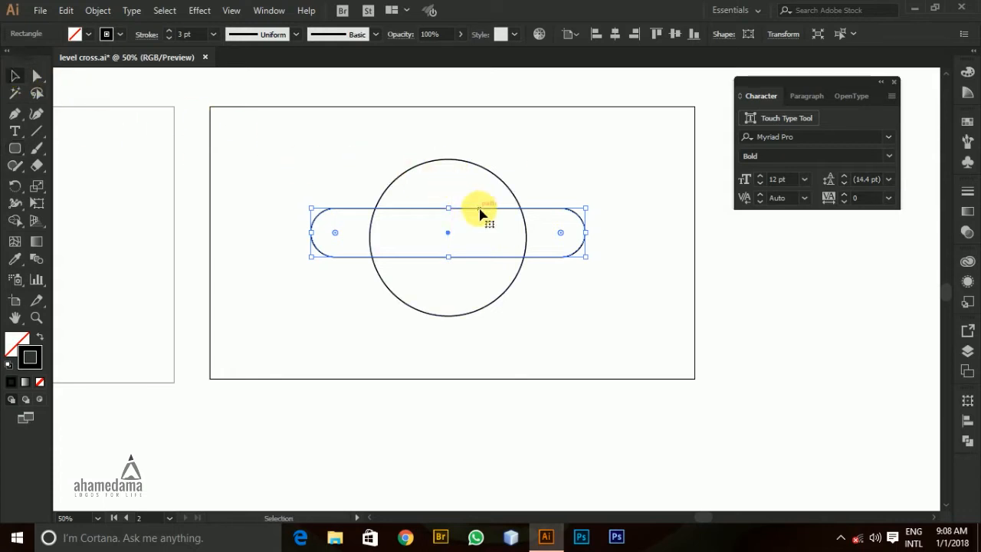
left_click(485, 169, "shift")
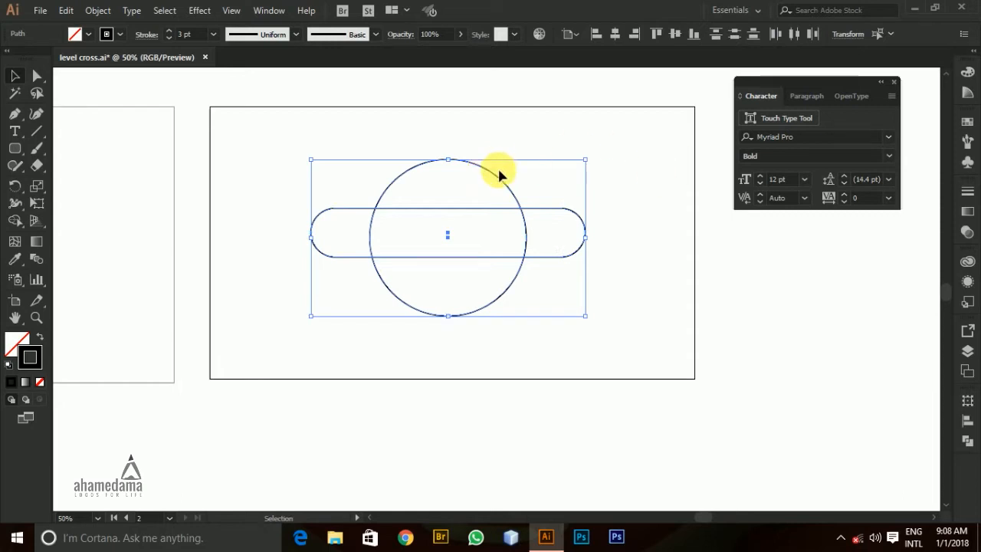
left_click(499, 182)
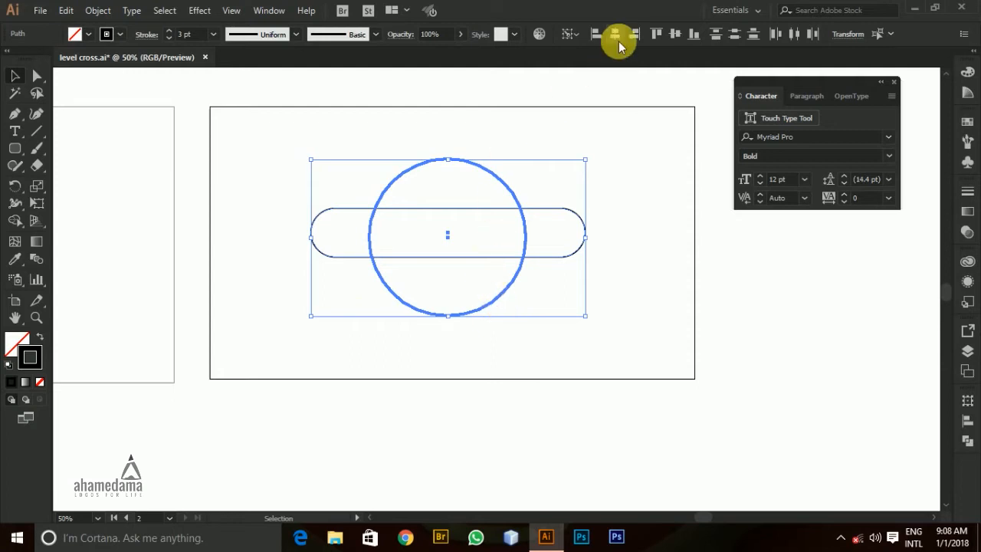
left_click(675, 34)
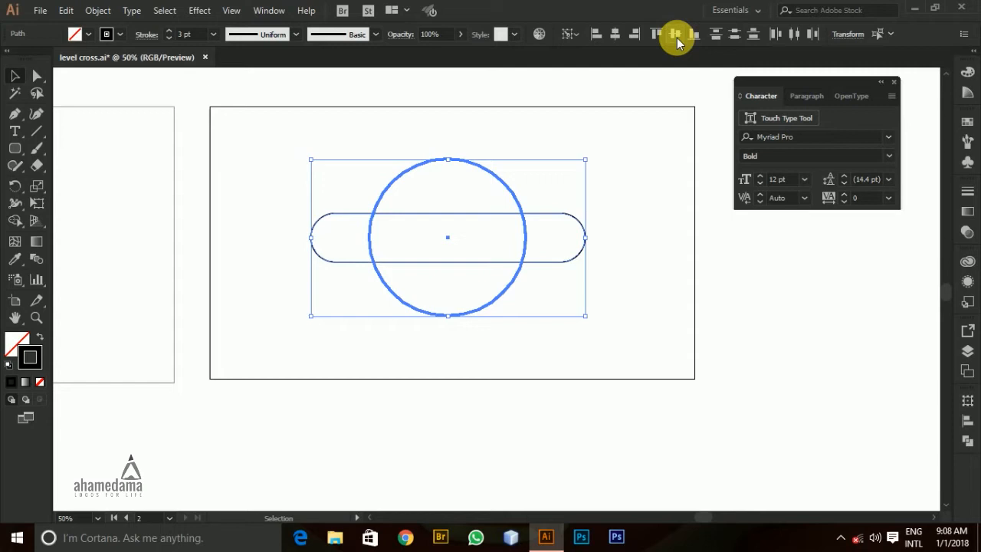
left_click(614, 34)
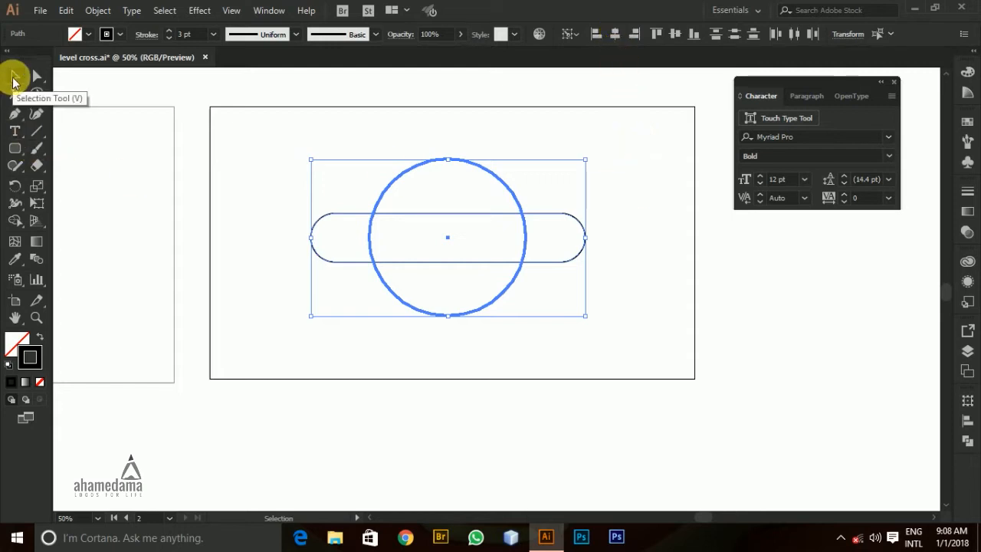
left_click(201, 120)
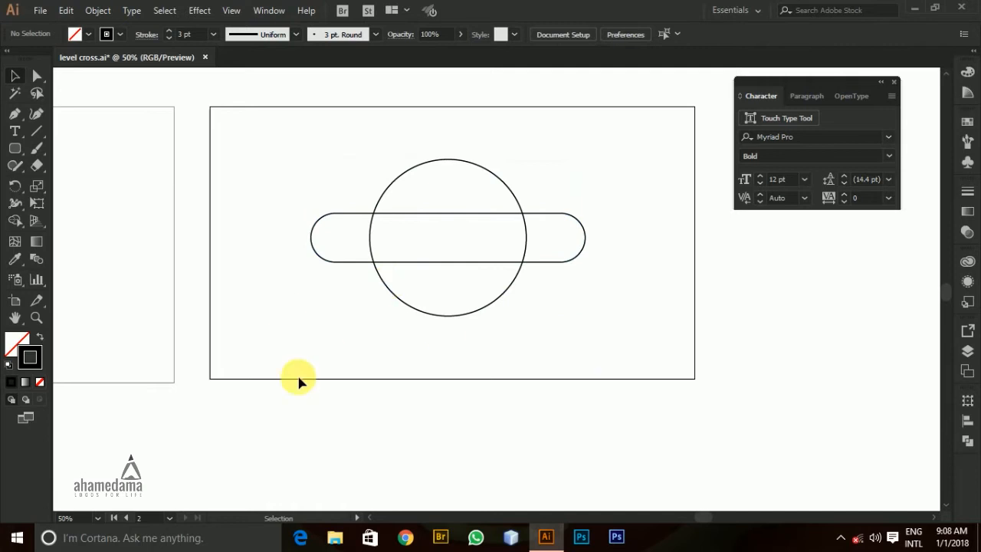
Rotate the rounded rectangle by 45° around its centre so it crosses the circle diagonally.
left_click(580, 255)
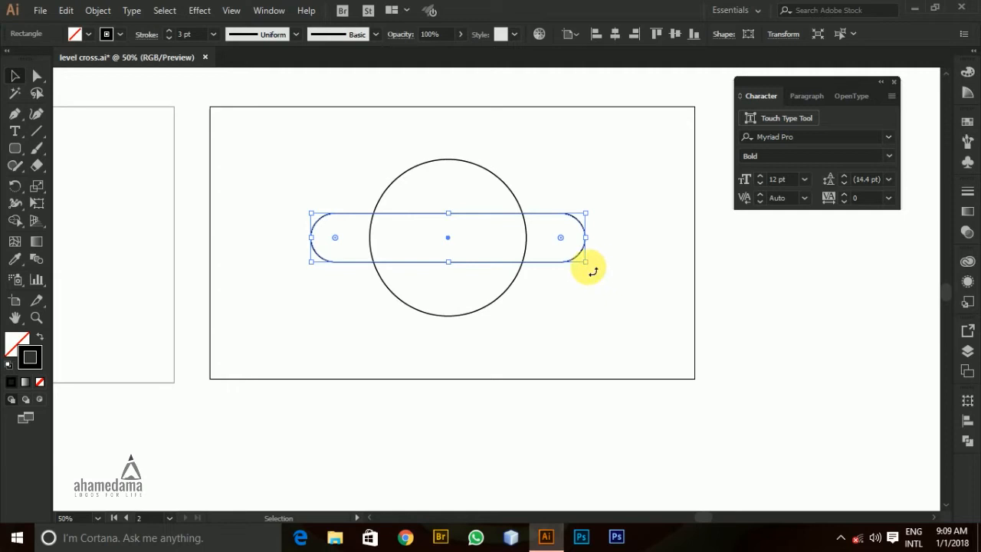
left_click_drag(593, 270, 584, 197)
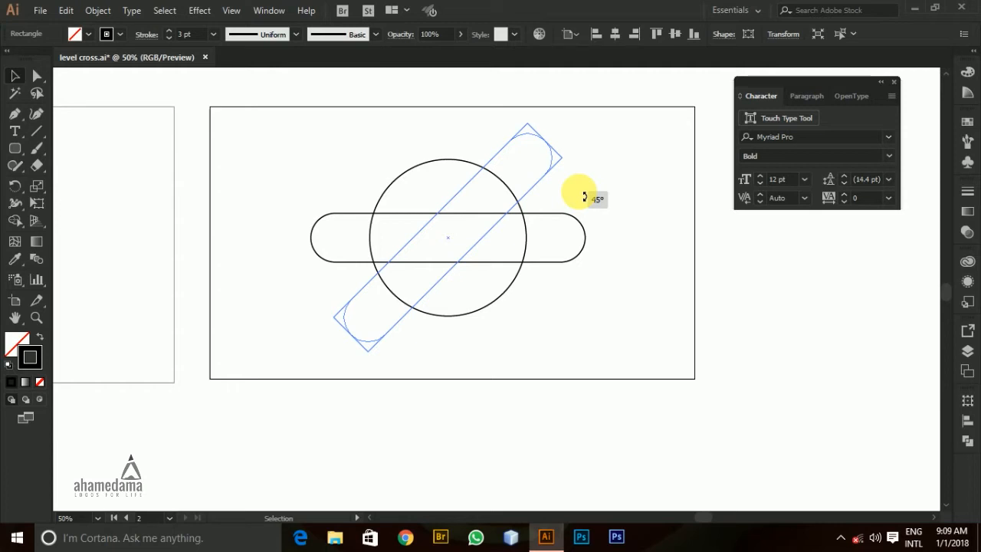
left_click_drag(584, 197, 579, 193)
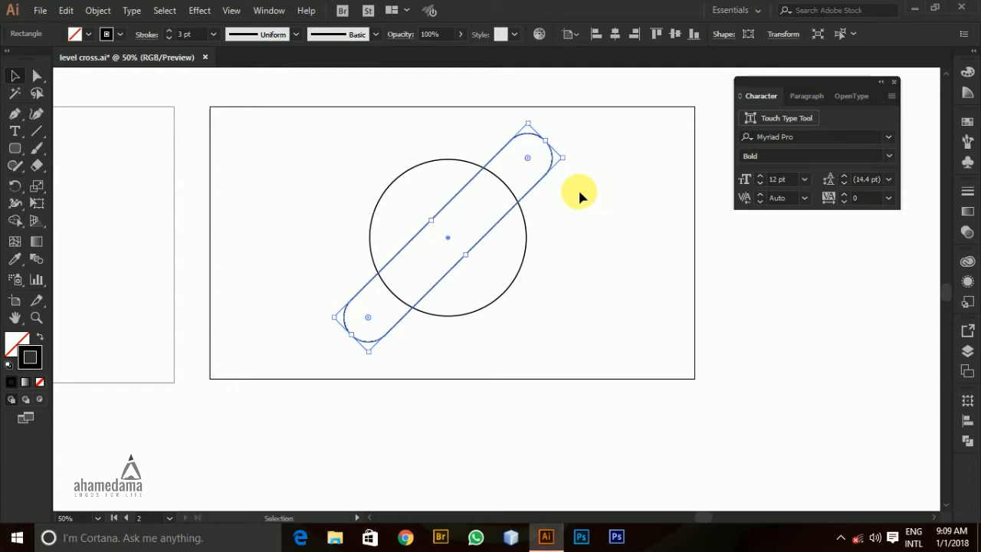
Create a copy of the diagonal rounded rectangle rotated by -90° with the Rotate tool to form an X, and clear the selection.
left_click(14, 189)
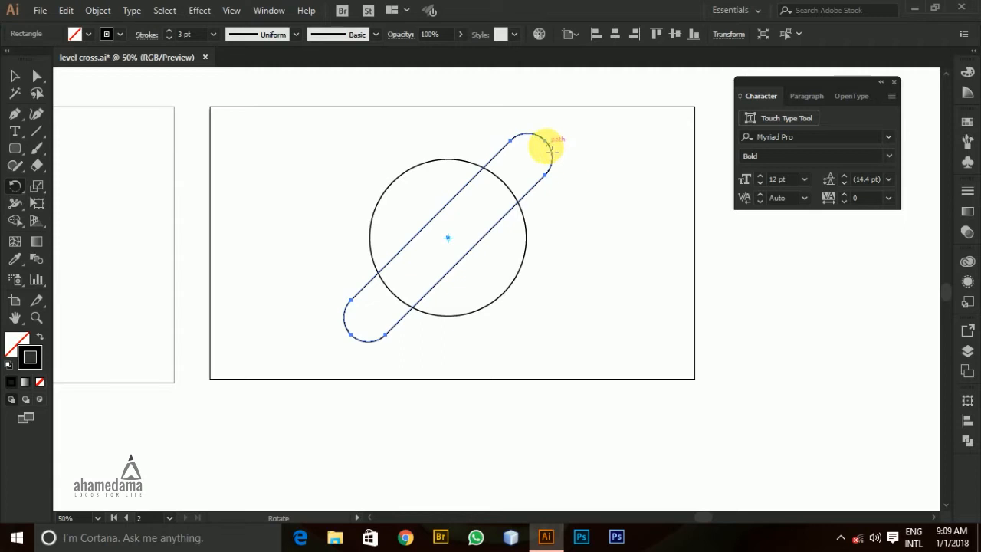
left_click_drag(553, 150, 558, 323)
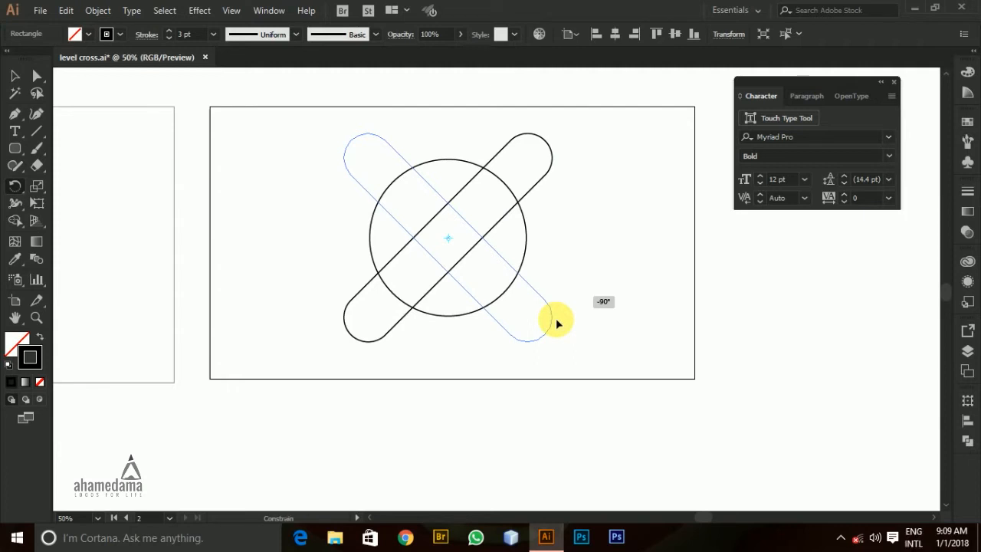
key("alt")
left_click_drag(558, 324, 557, 320)
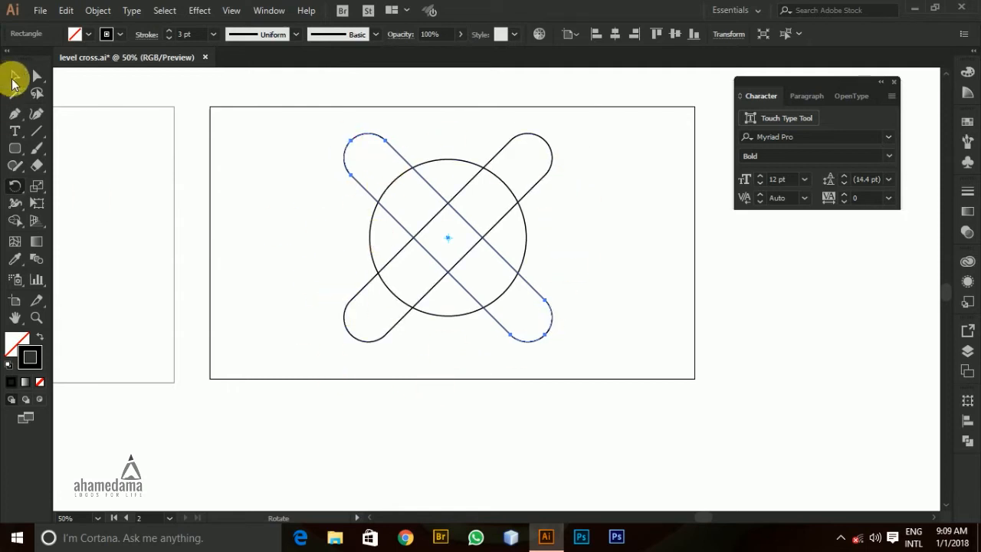
left_click(15, 75)
left_click(570, 193)
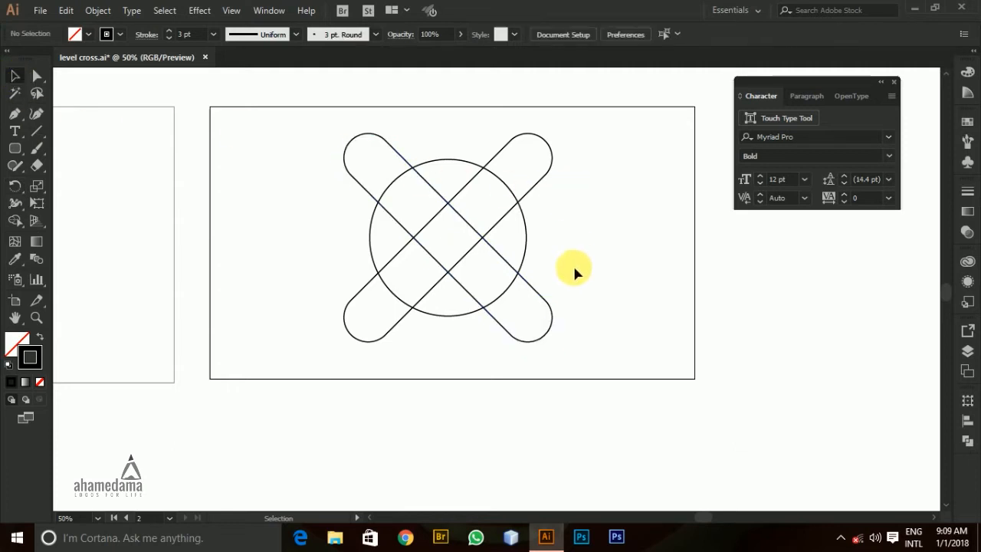
Select the circle and both rounded rectangles, raise their stroke weight to 43 pt and compare the thickness with the original logo.
left_click_drag(297, 119, 618, 361)
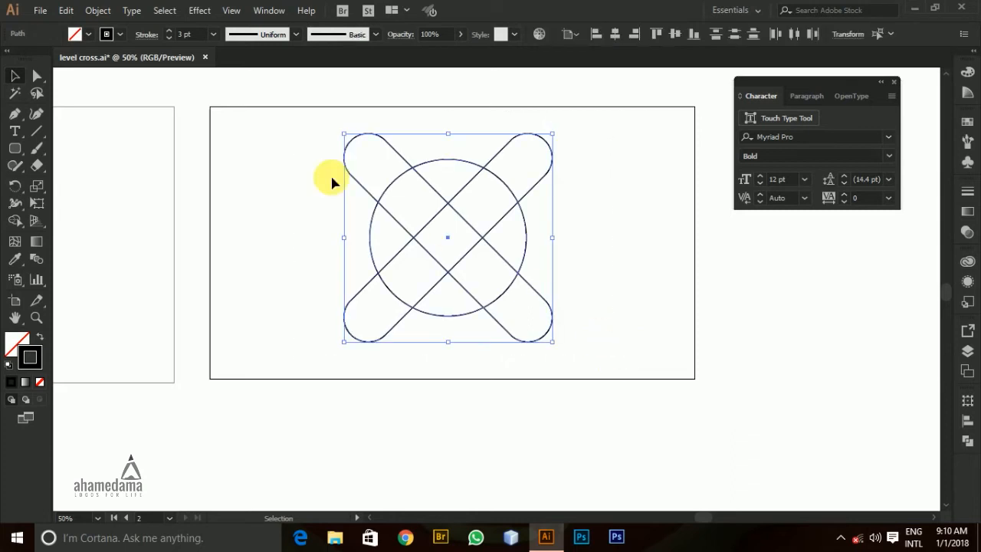
left_click(169, 32)
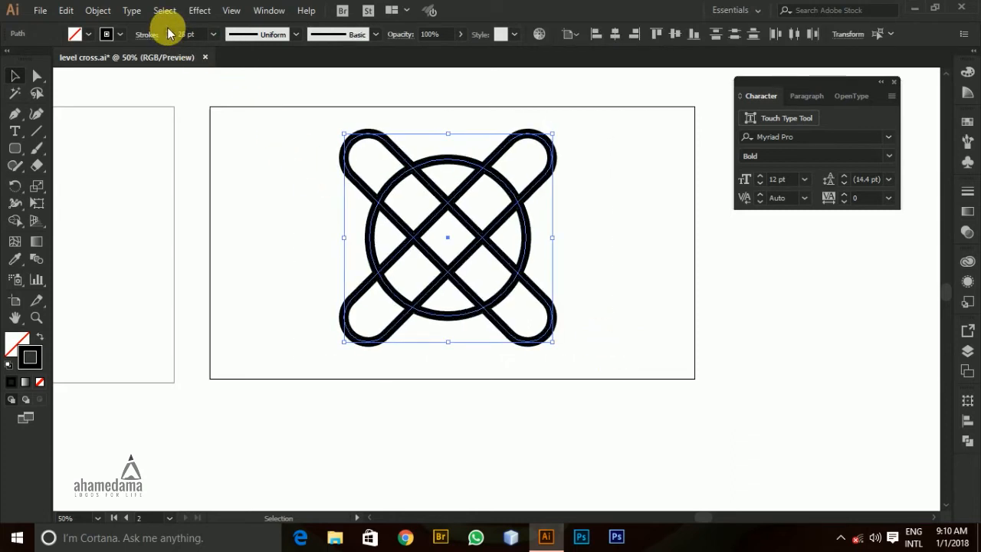
scroll(414, 236, "down", 3)
scroll(230, 250, "up", 3)
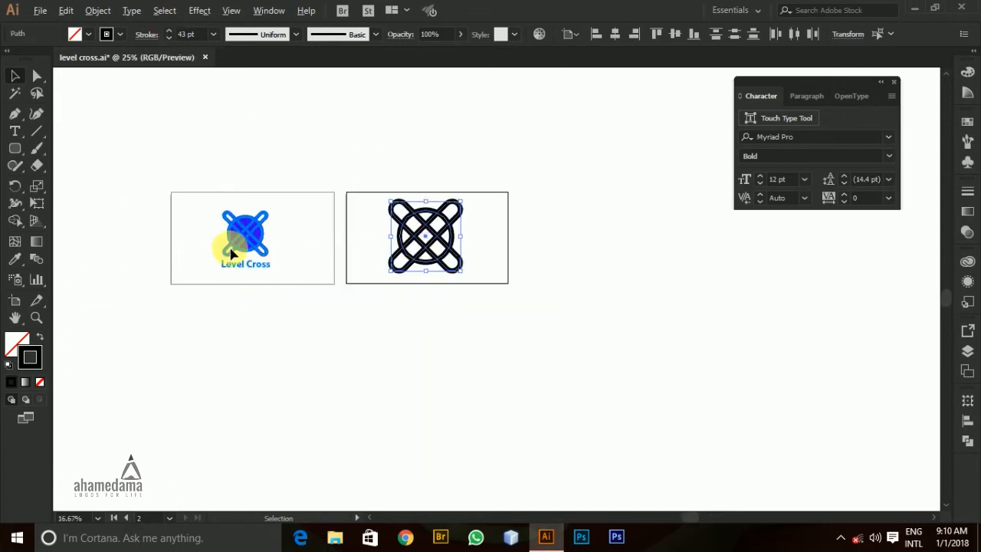
scroll(255, 240, "up", 1)
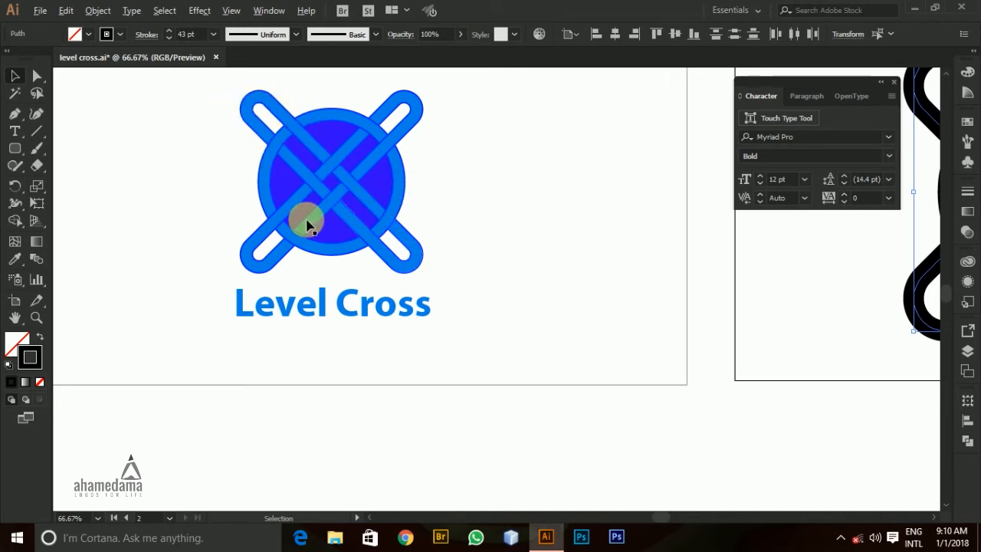
scroll(253, 222, "down", 3)
scroll(617, 218, "up", 2)
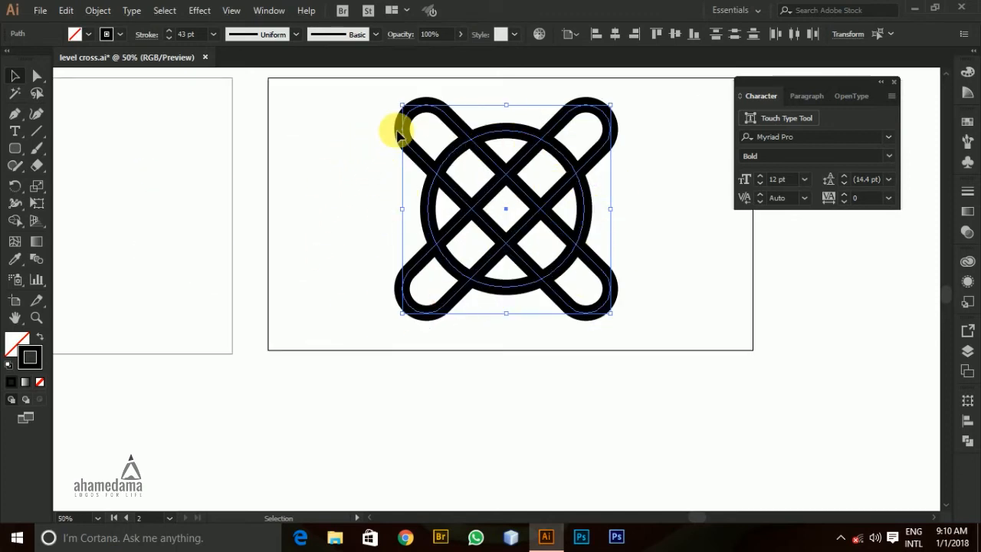
Increase the stroke weight of the selected circle and rounded rectangles to 50 pt, checking it against the original logo.
left_click(167, 31)
left_click(167, 31)
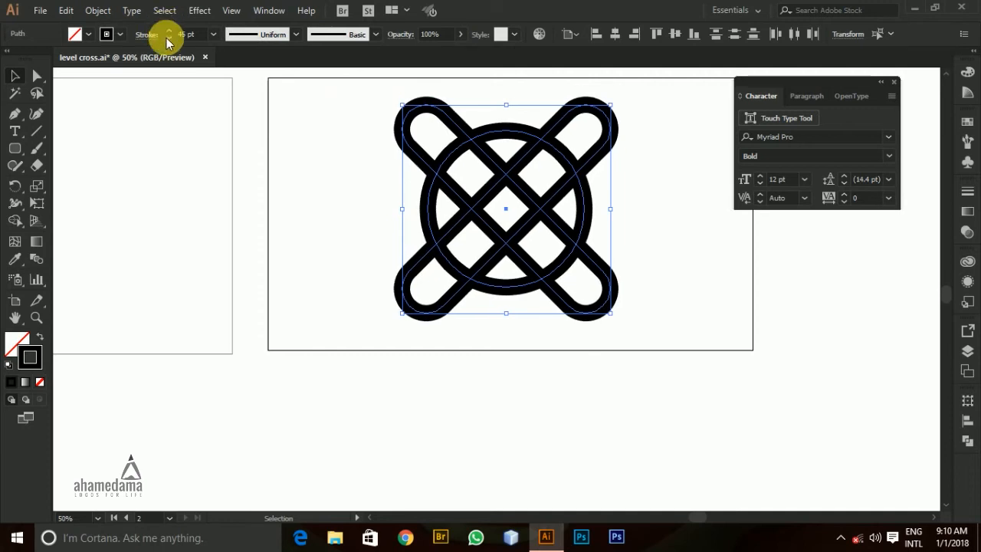
scroll(466, 219, "down", 1)
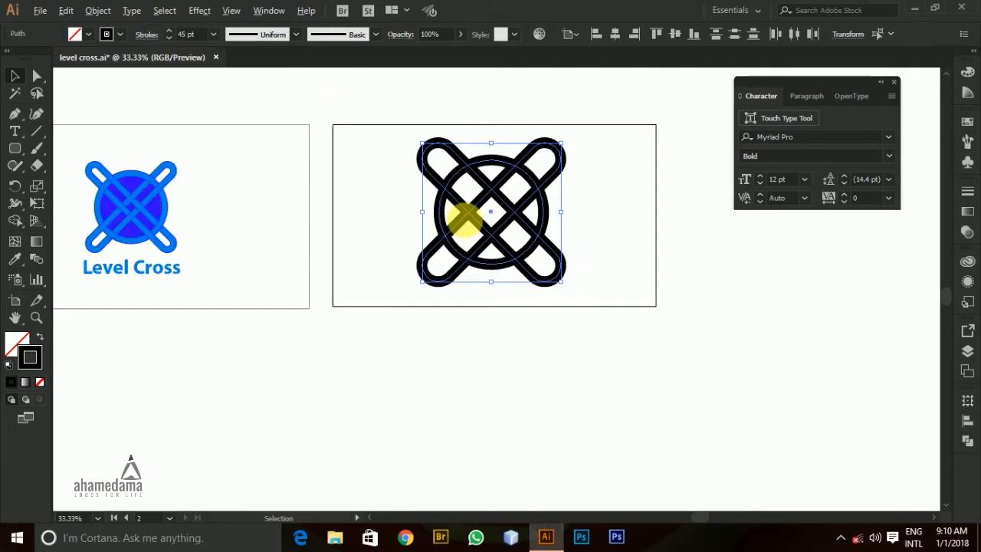
scroll(541, 201, "up", 1)
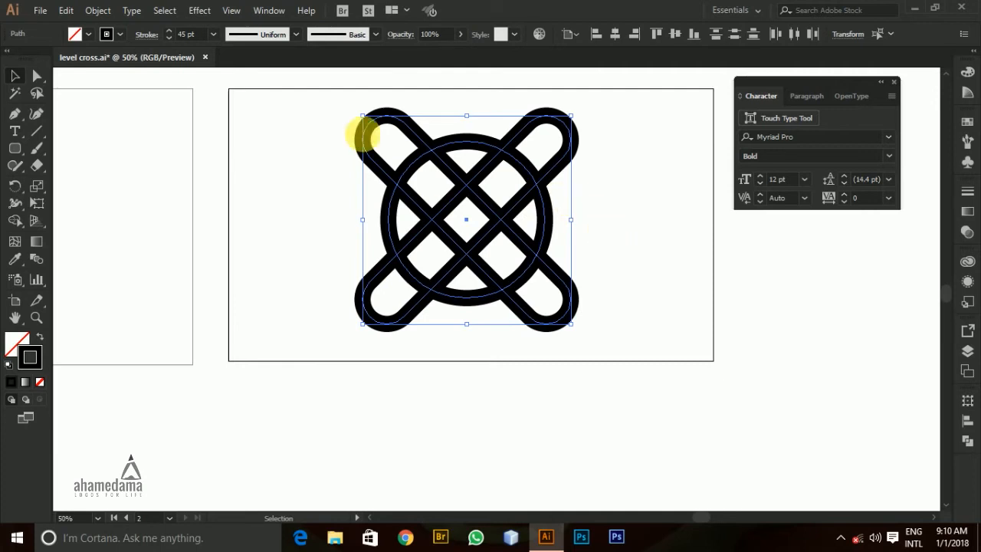
left_click(168, 33)
left_click(168, 32)
left_click(169, 33)
left_click(168, 32)
left_click(169, 32)
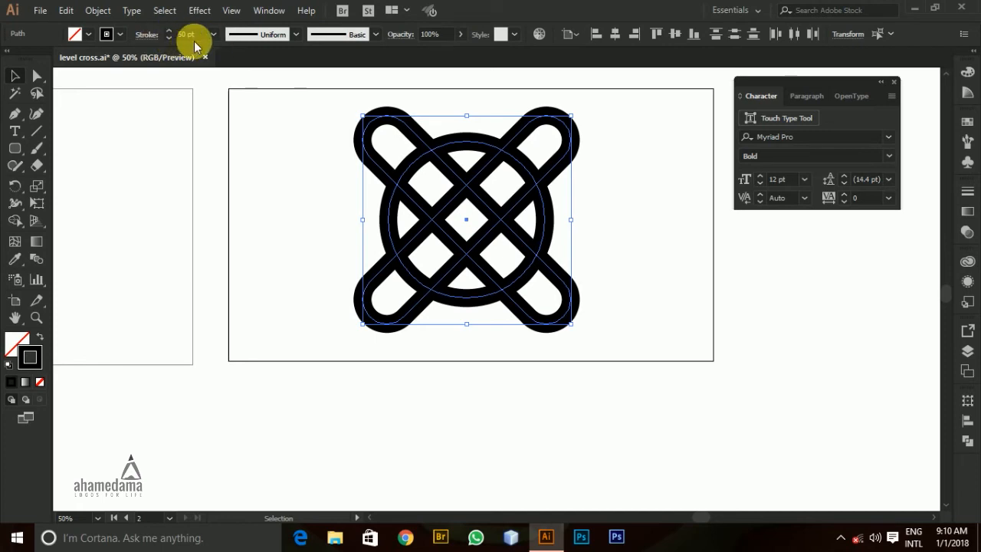
key("ctrl+minus")
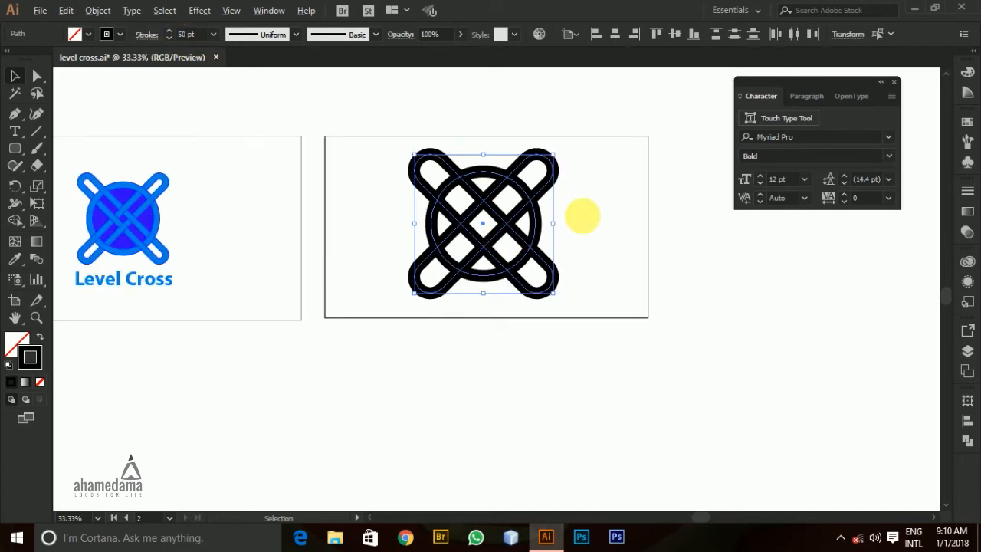
key("ctrl+plus")
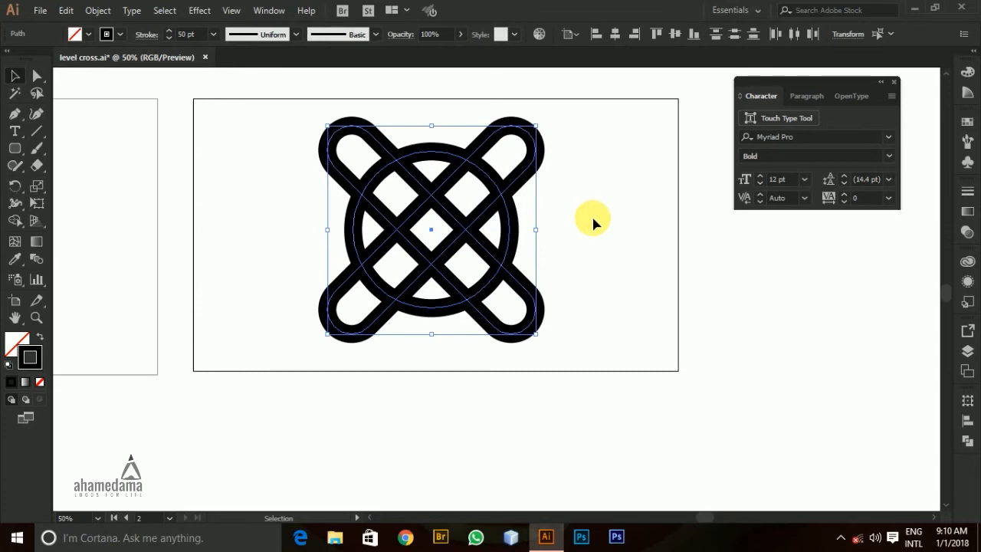
Expand the fill and stroke of the selected circle and rounded rectangles into outlined shapes.
left_click(97, 11)
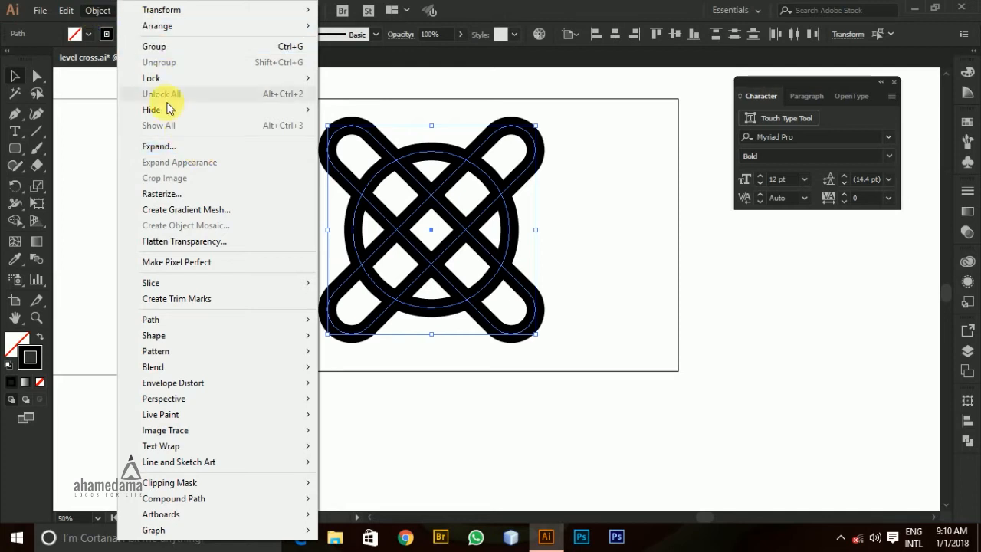
left_click(181, 151)
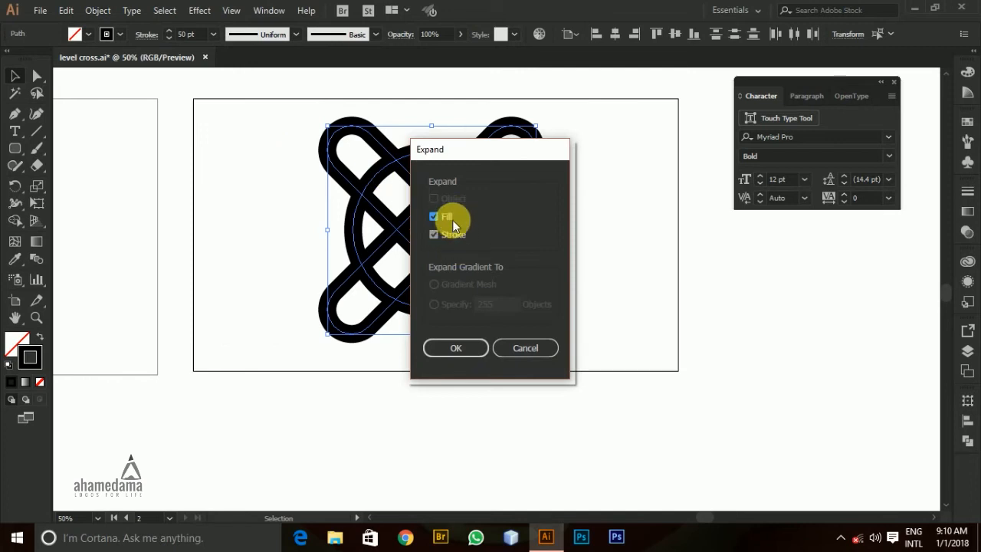
left_click(453, 348)
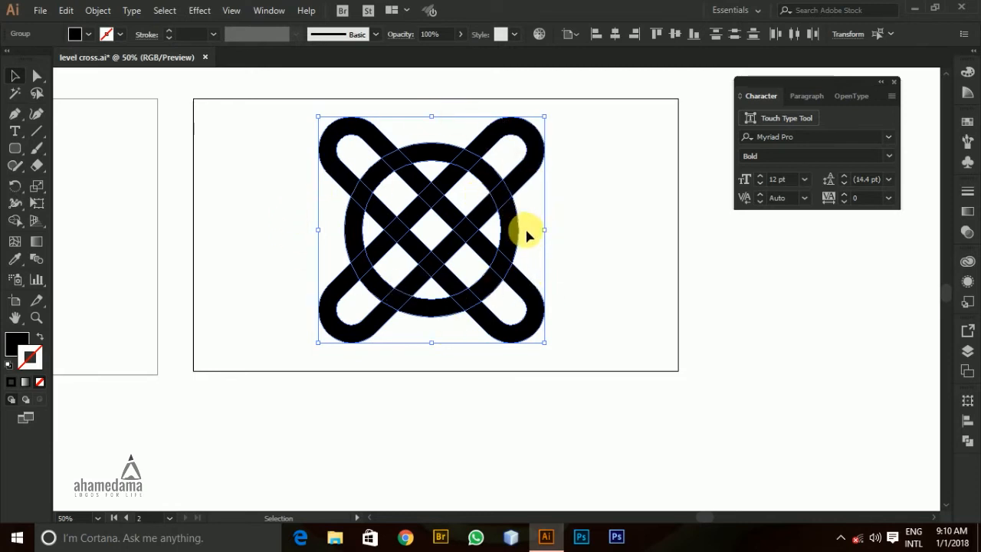
Change the fill colour of the expanded shapes to red.
left_click(10, 345)
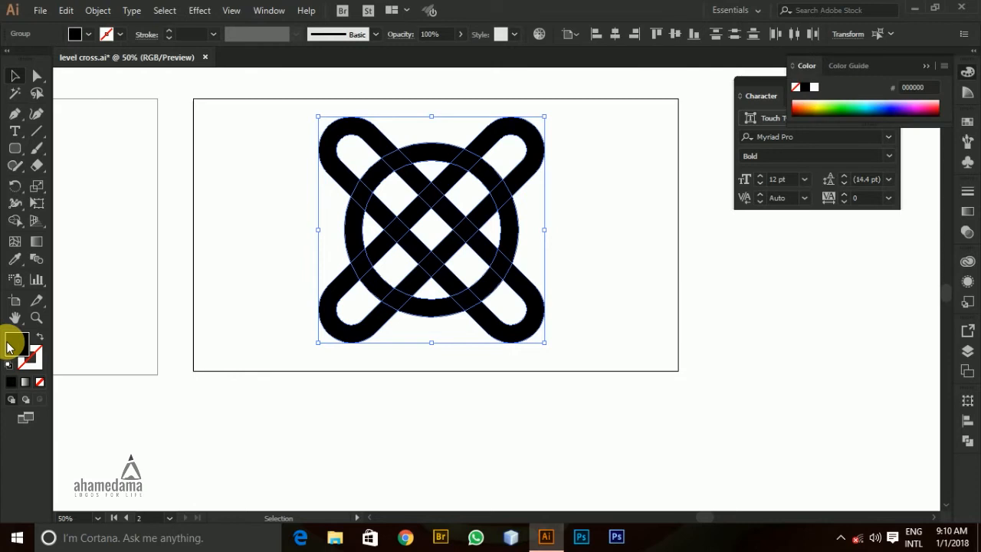
left_click(90, 36)
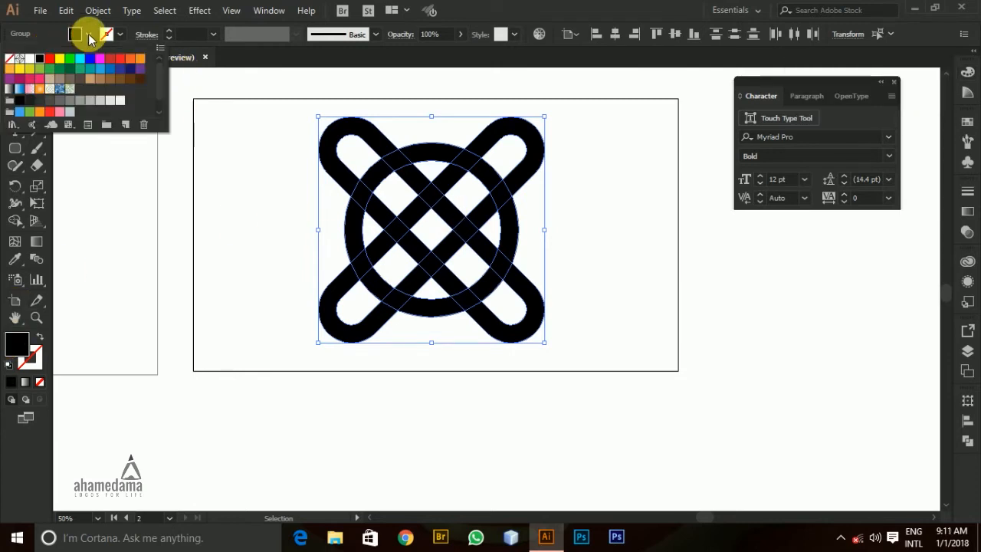
left_click(49, 59)
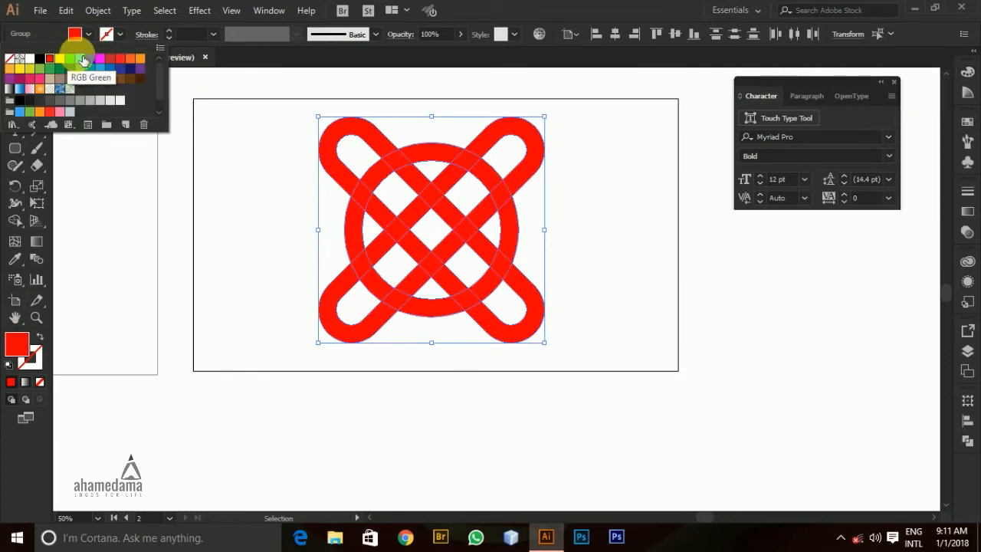
Give the expanded shapes a black stroke of 6 pt and clear the selection.
left_click(119, 35)
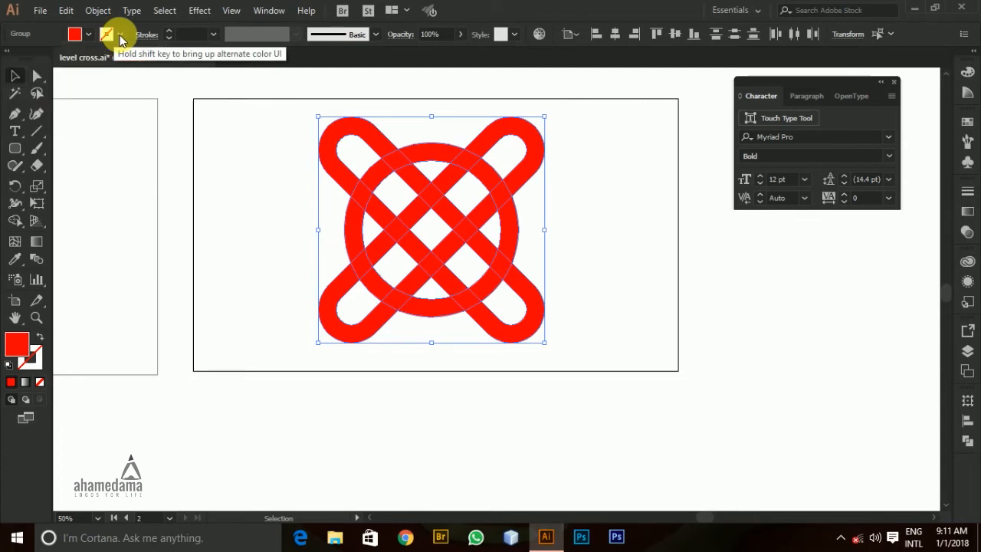
left_click(120, 34)
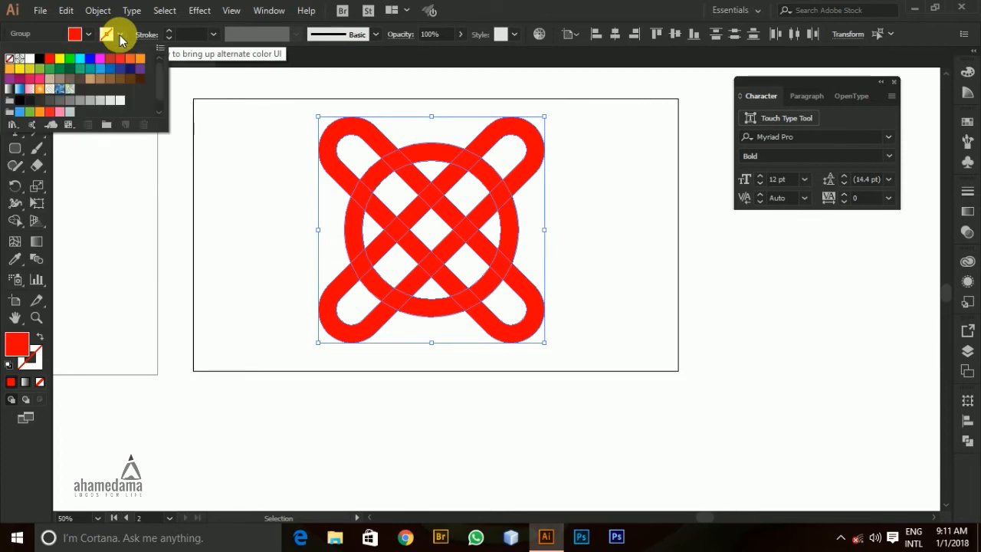
left_click(45, 66)
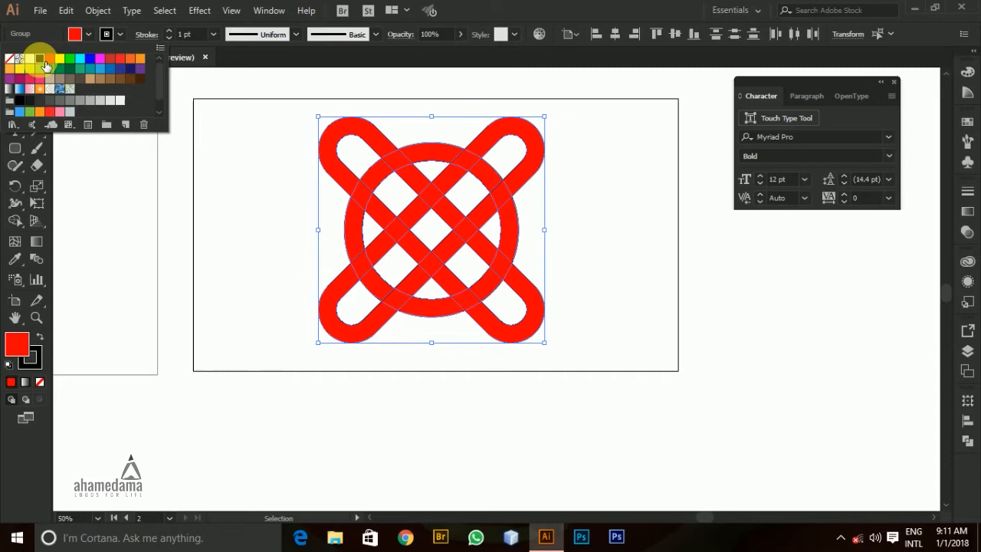
left_click(166, 35)
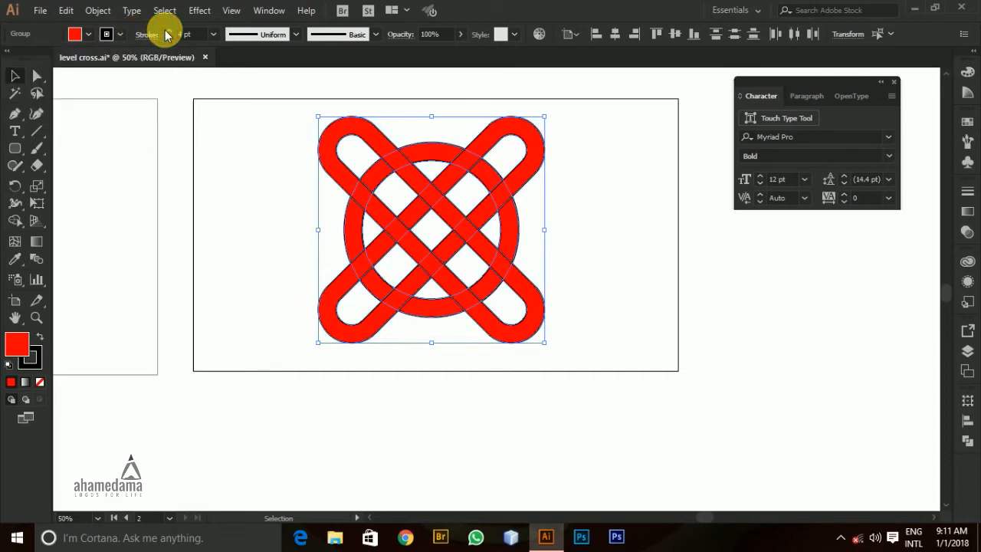
left_click(246, 203)
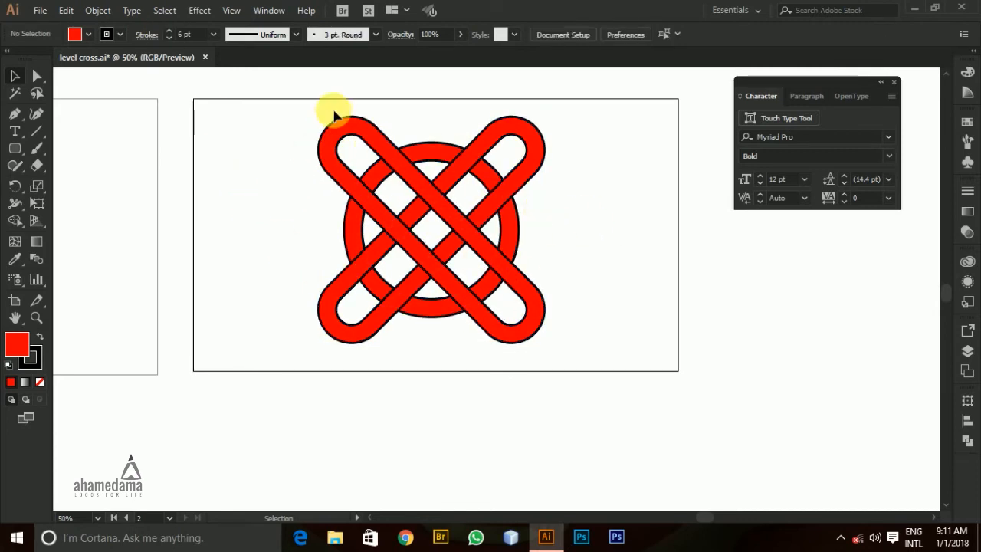
left_click_drag(285, 107, 582, 371)
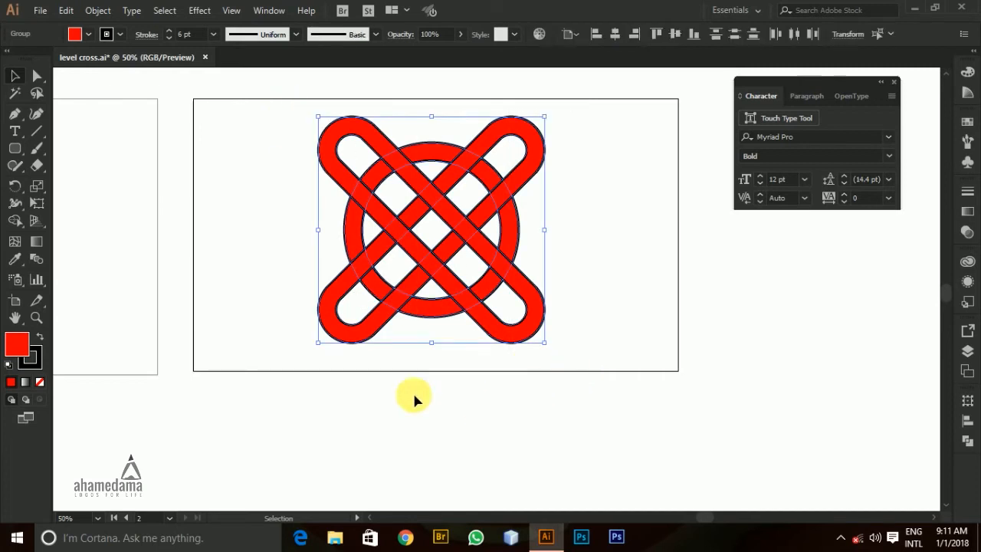
left_click(14, 223)
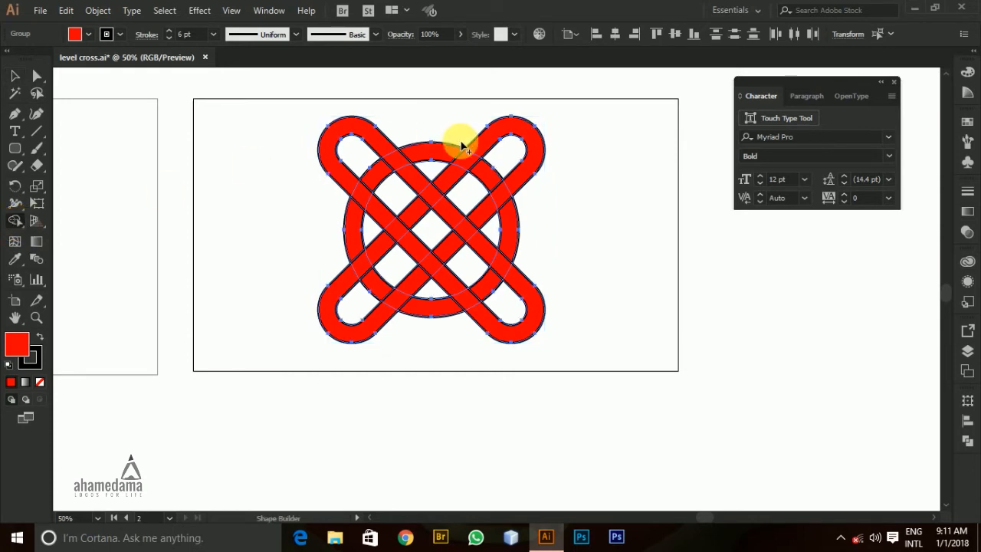
left_click(14, 75)
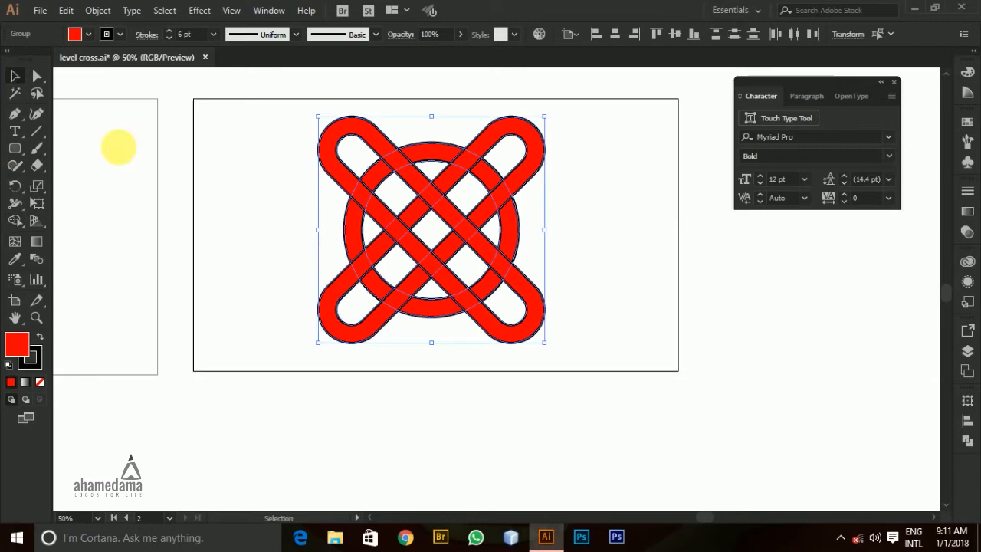
left_click(263, 277)
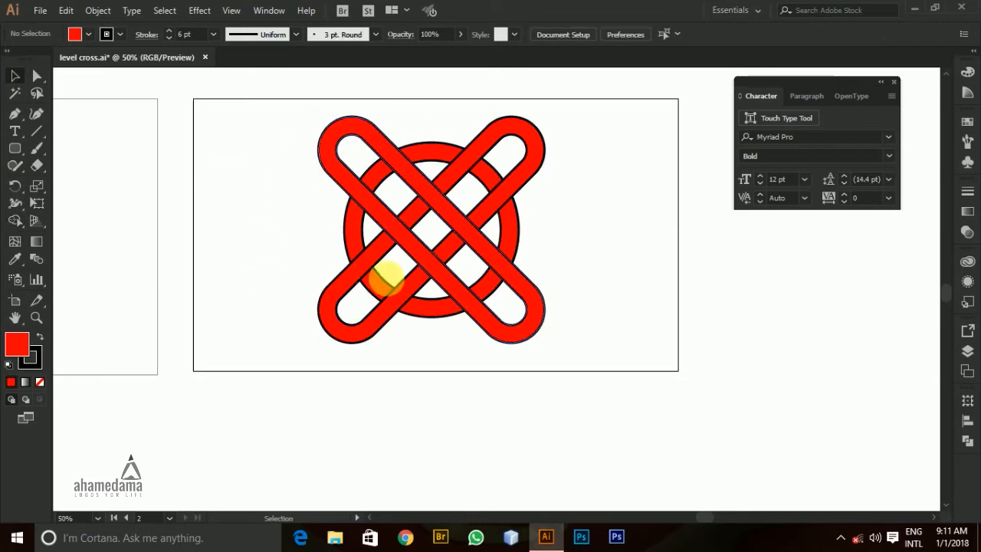
left_click(15, 220)
left_click(14, 75)
Select the circle and both crossed rounded rectangles, and merge the upper-left arm's upper strand across the ring with Shape Builder.
left_click_drag(281, 93, 633, 360)
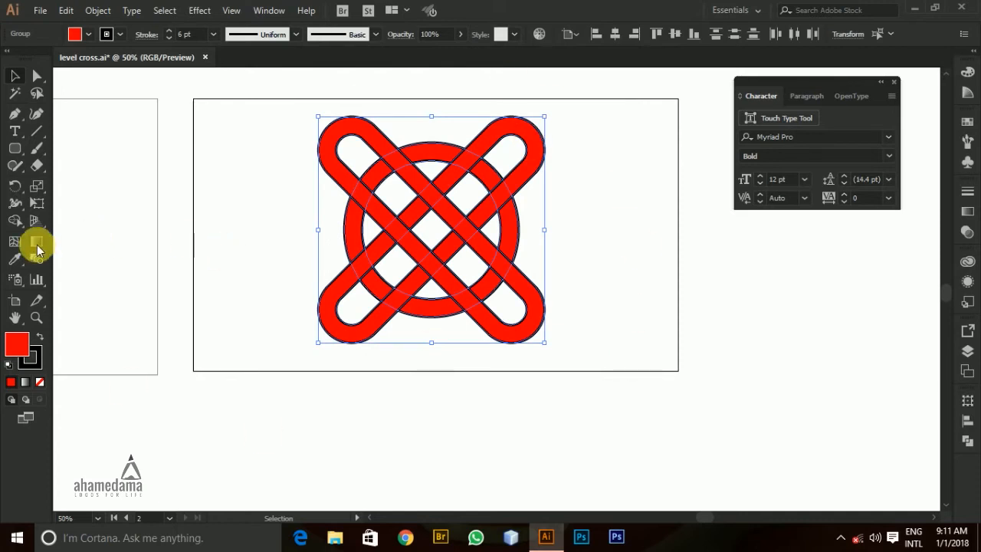
left_click(15, 221)
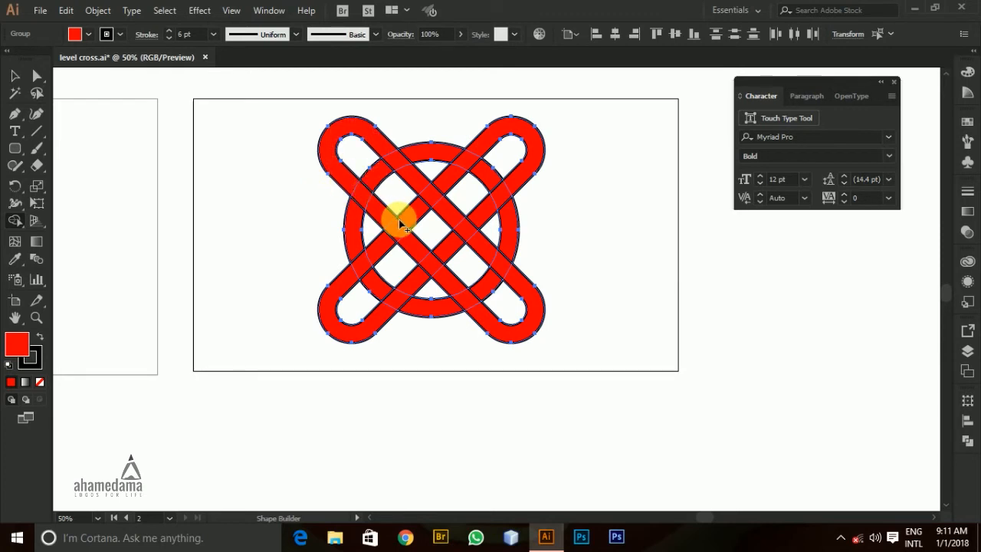
scroll(399, 219, "down", 2)
scroll(178, 221, "up", 2)
scroll(102, 218, "left", 2)
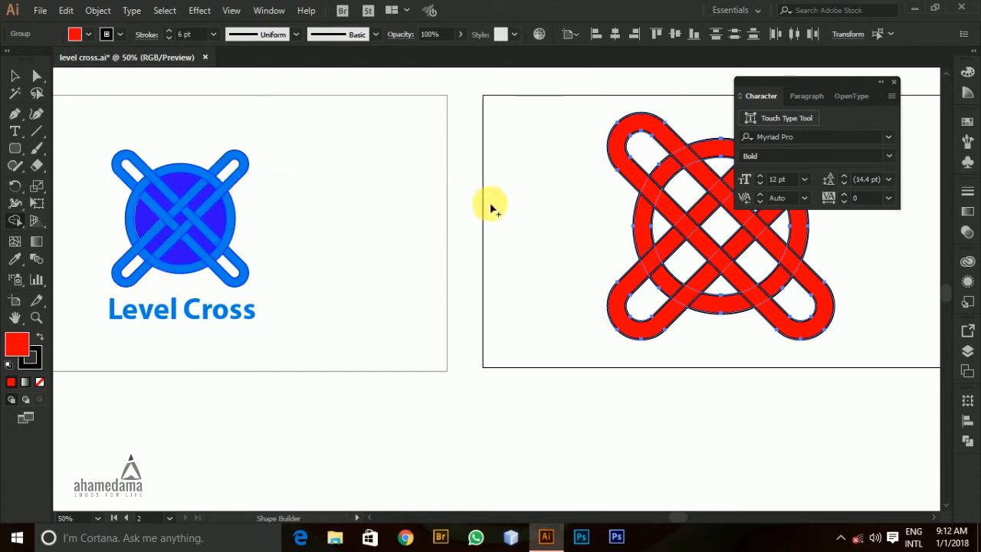
scroll(368, 188, "down", 2)
scroll(628, 188, "up", 2)
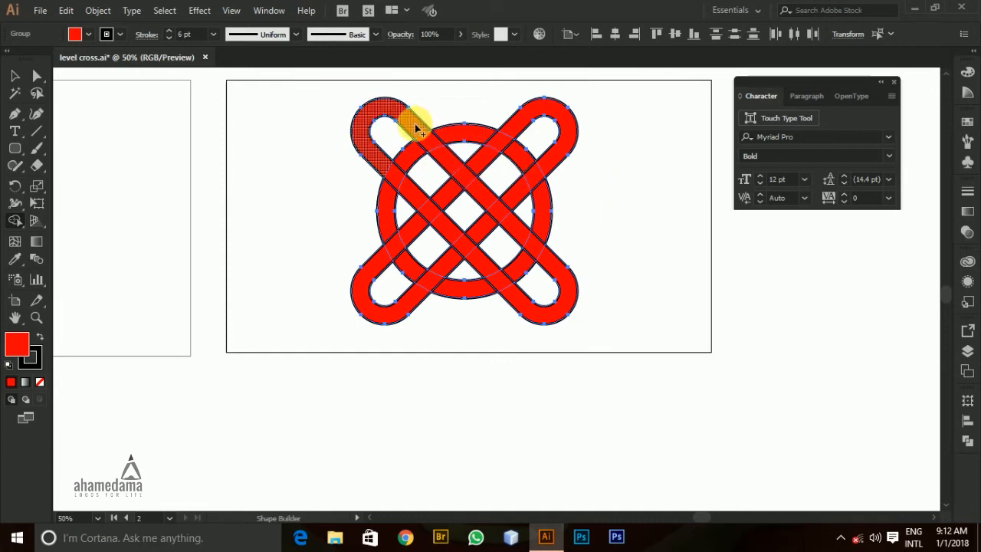
mouse_move(416, 124)
left_mouse_down()
mouse_move(444, 160)
mouse_move(430, 139)
left_mouse_up()
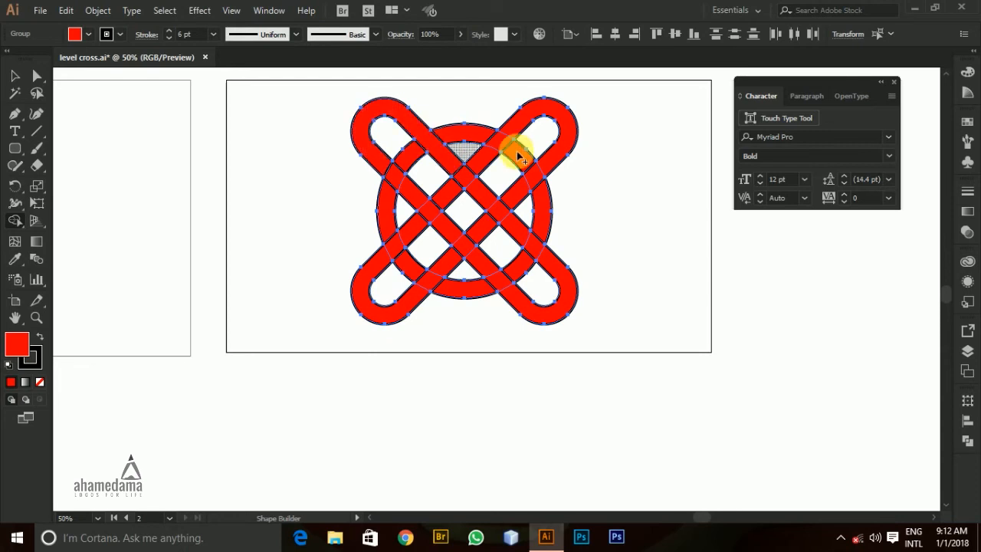
Merge the lower strands of the upper-right and lower-right arms across the ring so that they pass over it.
scroll(517, 151, "up", 2)
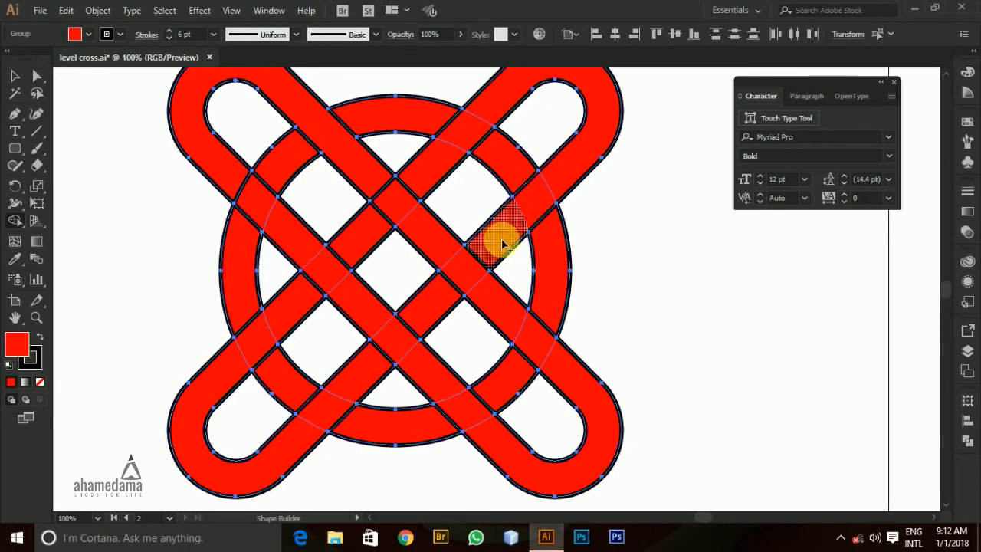
left_click_drag(542, 203, 564, 180)
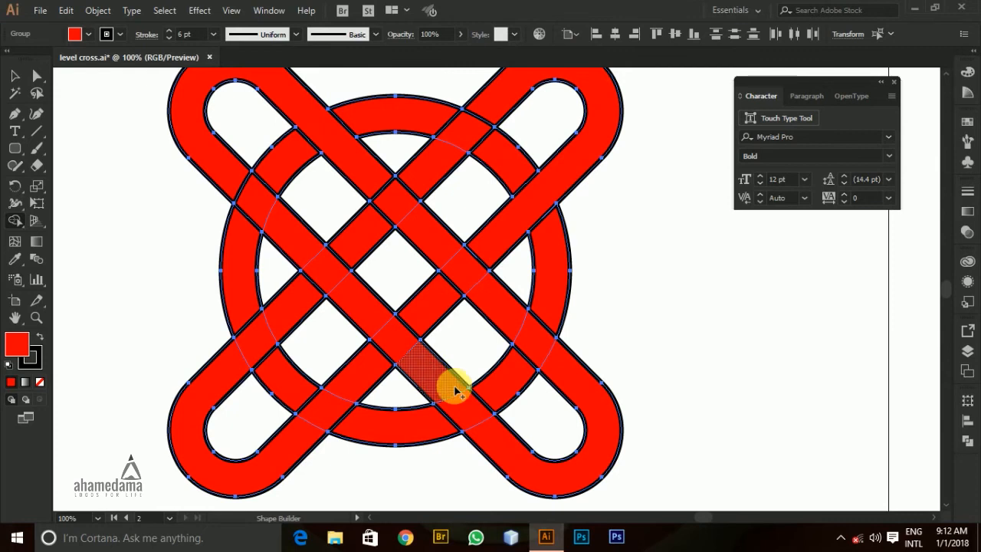
left_click_drag(442, 387, 500, 447)
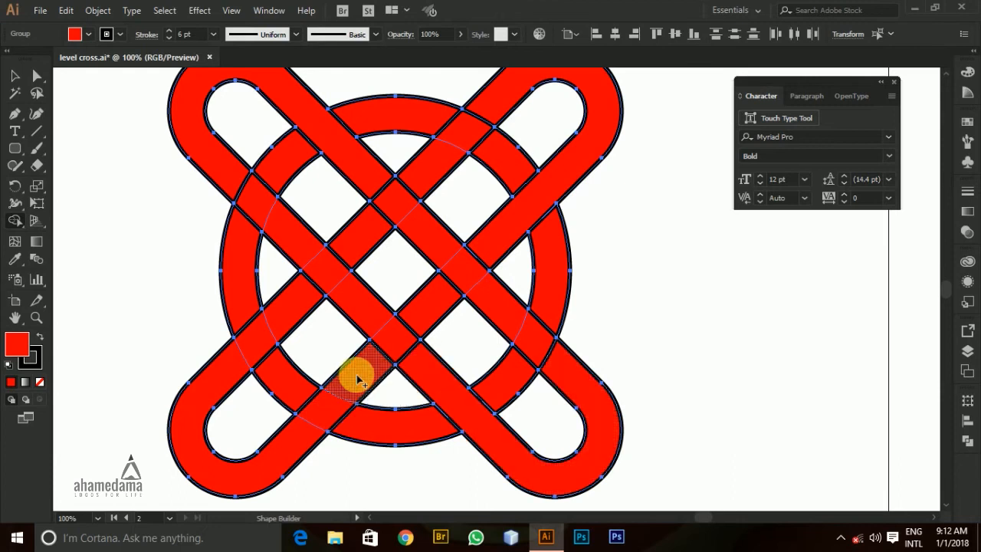
left_click_drag(317, 408, 294, 430)
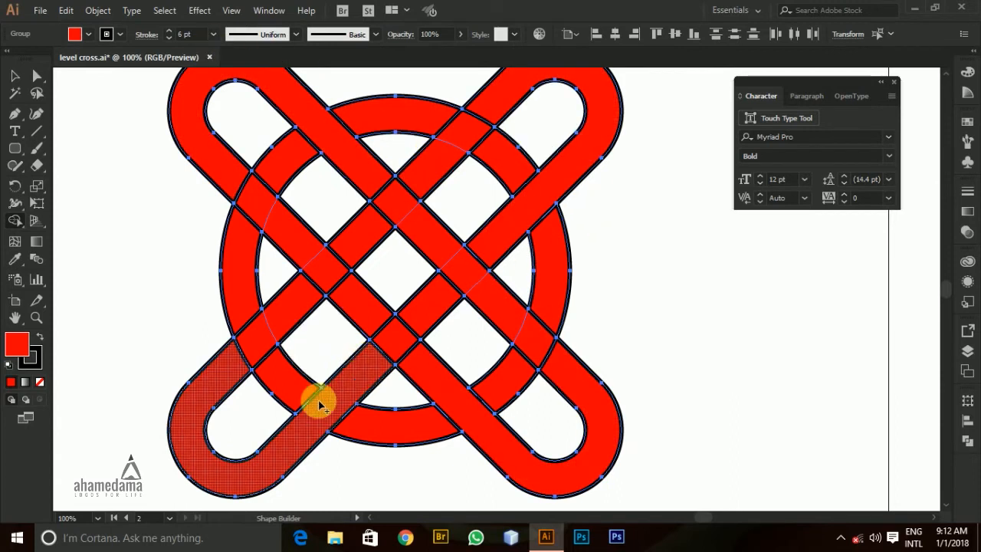
key("v")
key("shift+m")
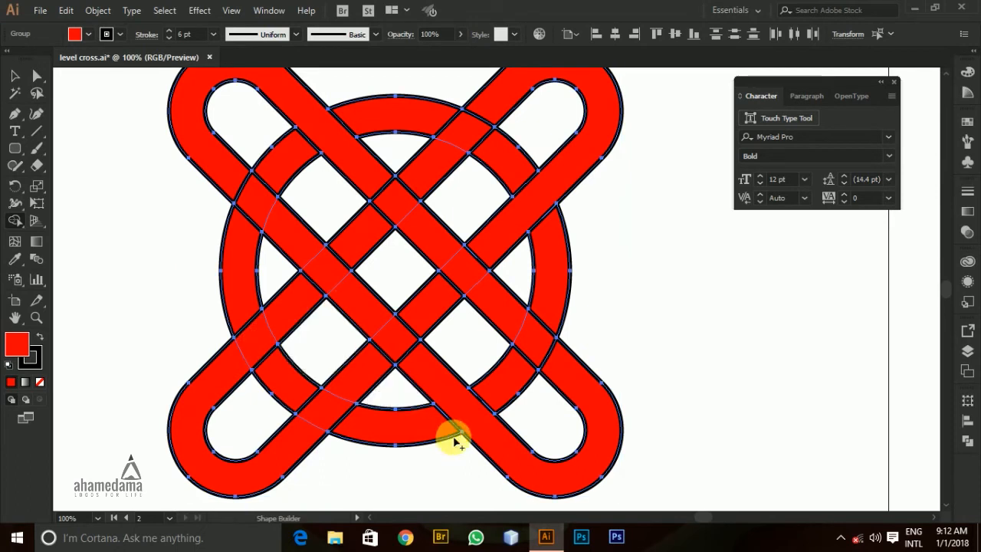
Merge the lower-left arm's upper strand across the ring so that it passes over it.
mouse_move(215, 387)
left_mouse_down()
mouse_move(289, 322)
mouse_move(253, 368)
left_mouse_up()
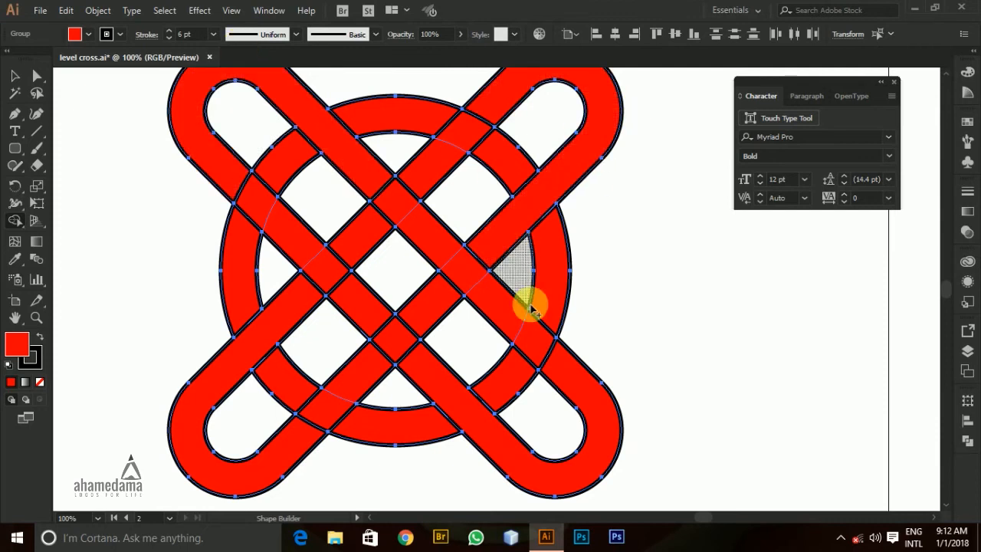
mouse_move(508, 477)
left_mouse_down()
mouse_move(427, 388)
mouse_move(388, 318)
left_mouse_up()
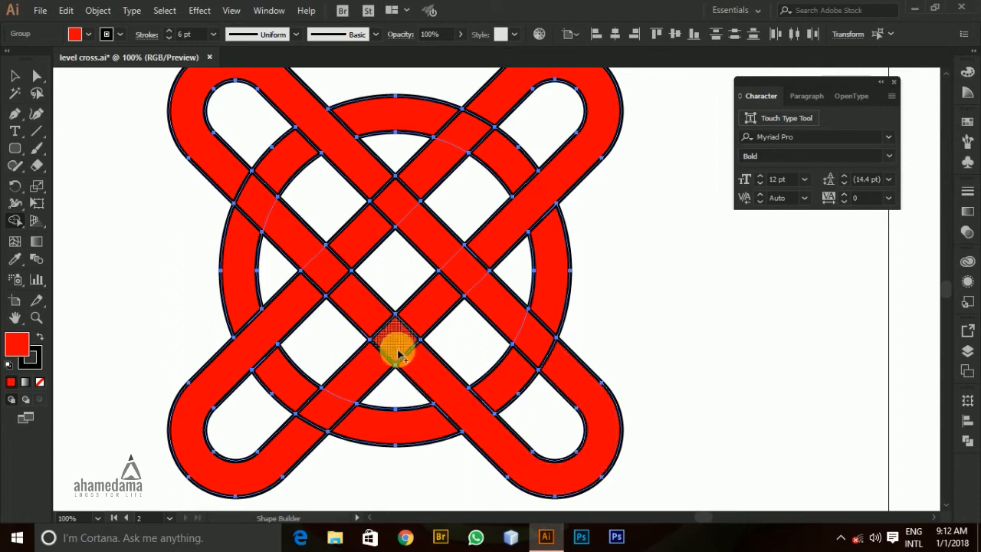
Compare the strand crossings of the red shapes with the original Level Cross logo to check which strands pass over.
scroll(422, 354, "down", 3)
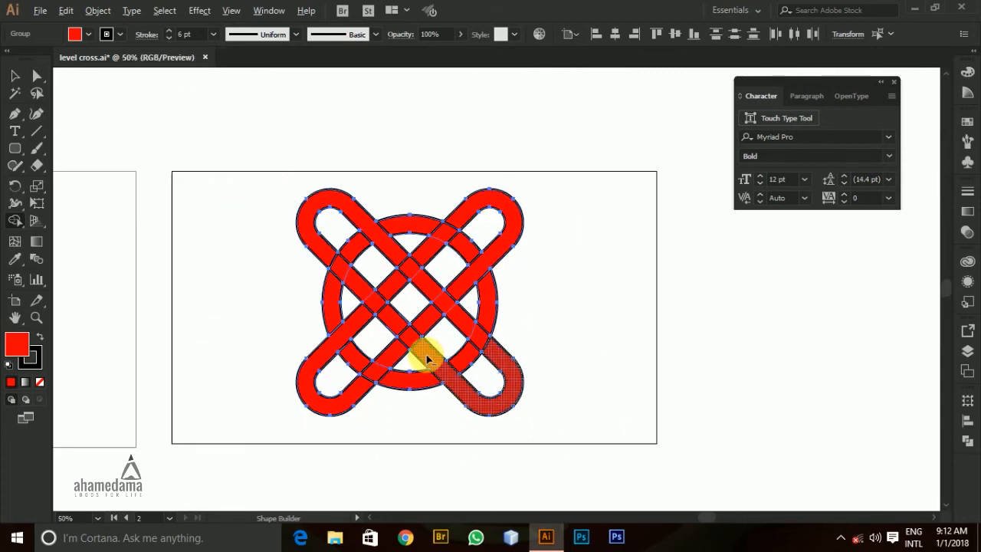
scroll(91, 337, "up", 2)
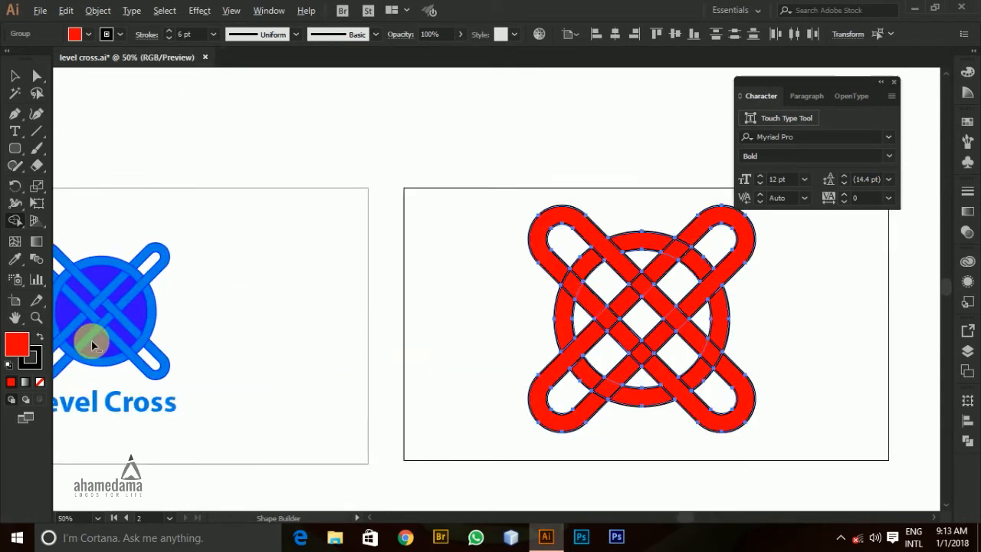
scroll(96, 330, "down", 1)
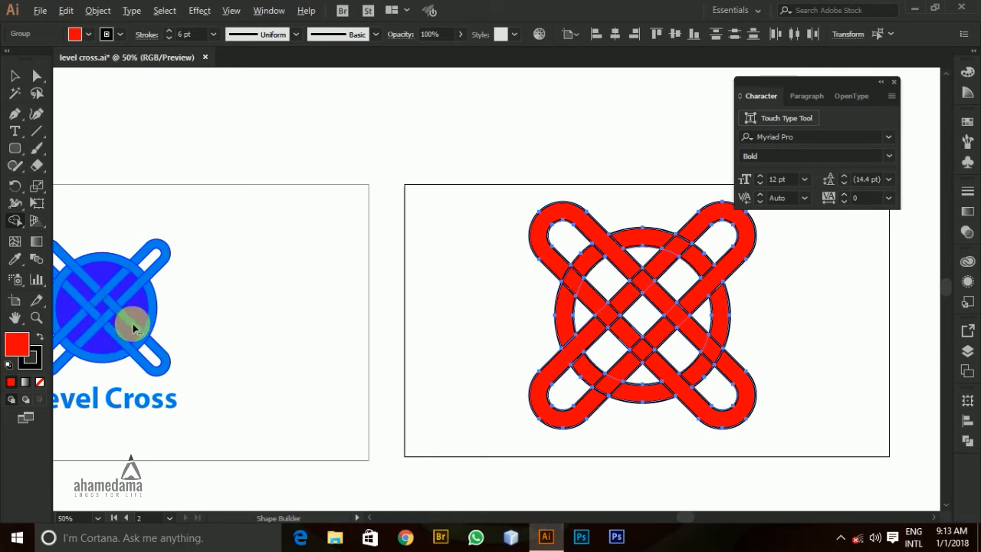
scroll(191, 361, "down", 1)
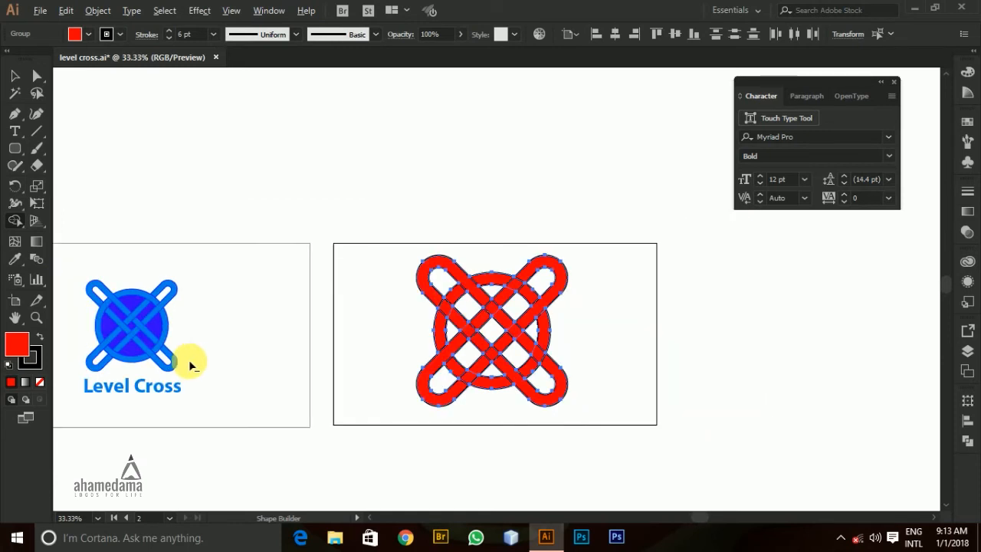
scroll(144, 337, "up", 1)
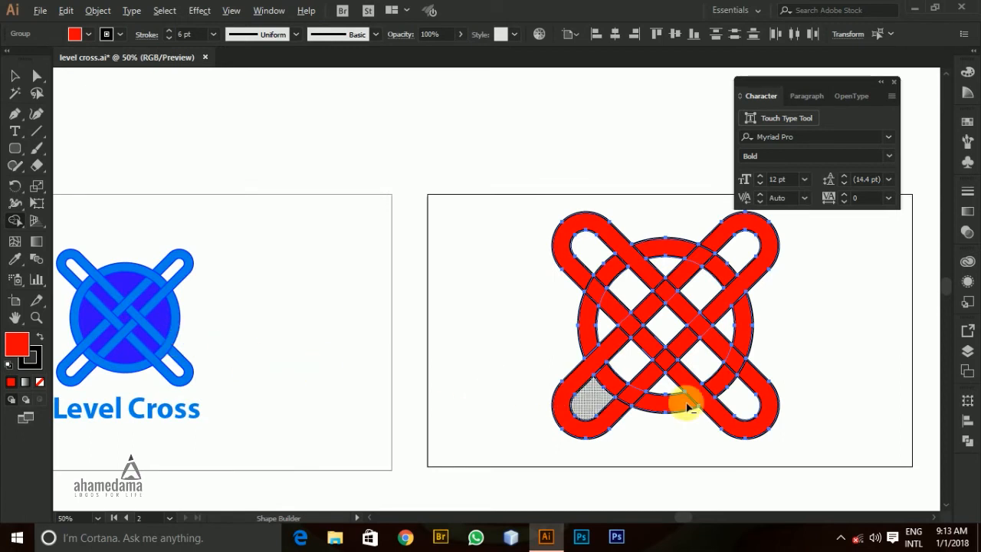
scroll(782, 417, "up", 2)
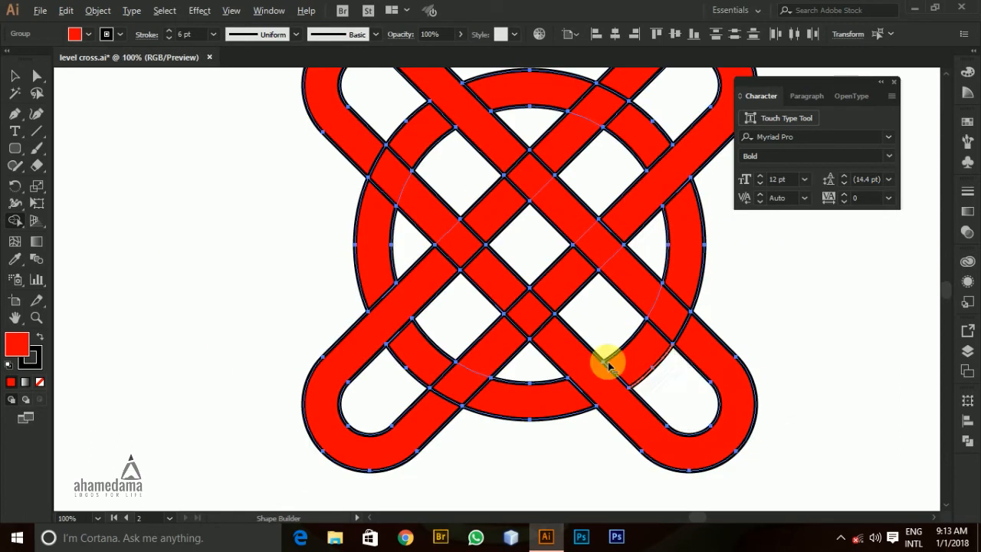
scroll(607, 363, "down", 2)
scroll(585, 313, "up", 1)
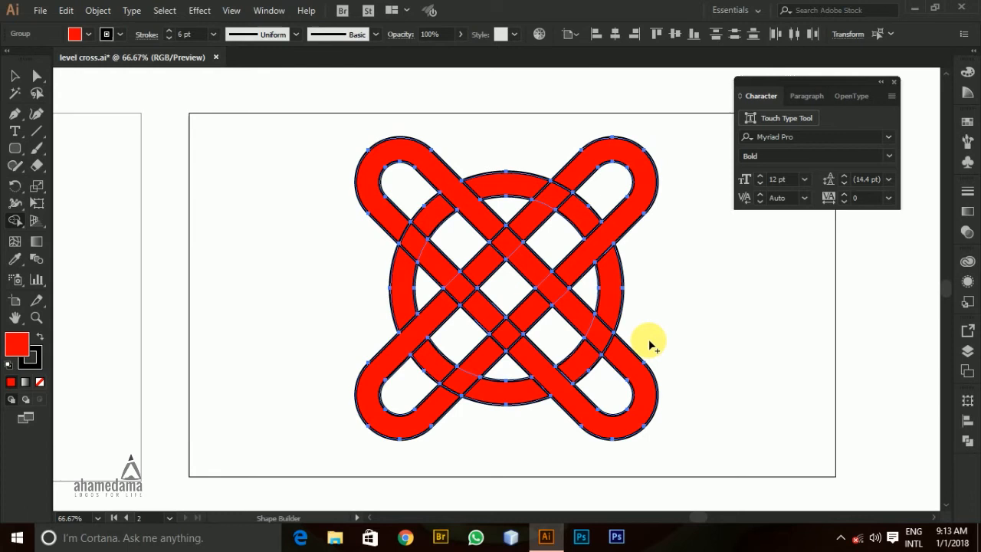
scroll(603, 337, "down", 3)
scroll(608, 347, "up", 3)
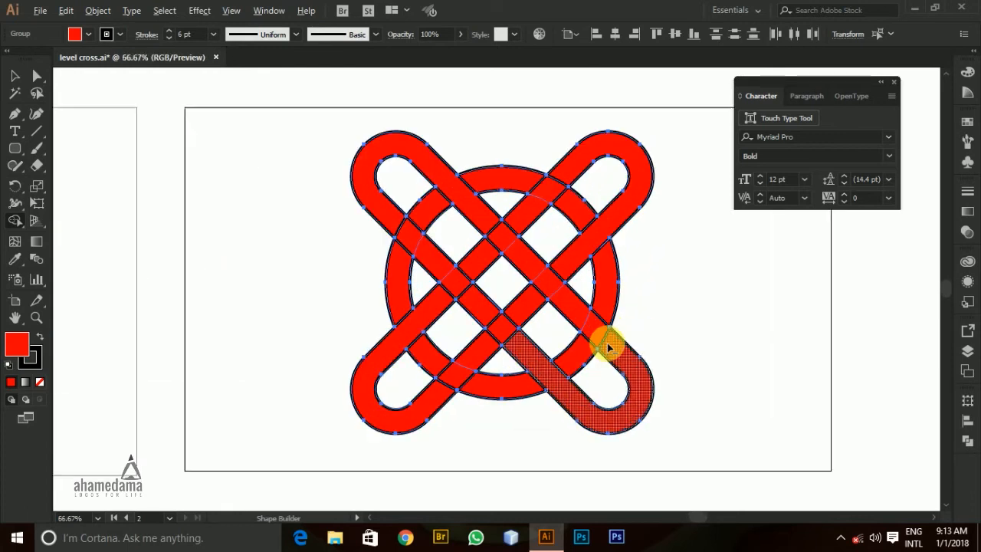
scroll(607, 345, "down", 1)
scroll(598, 337, "up", 2)
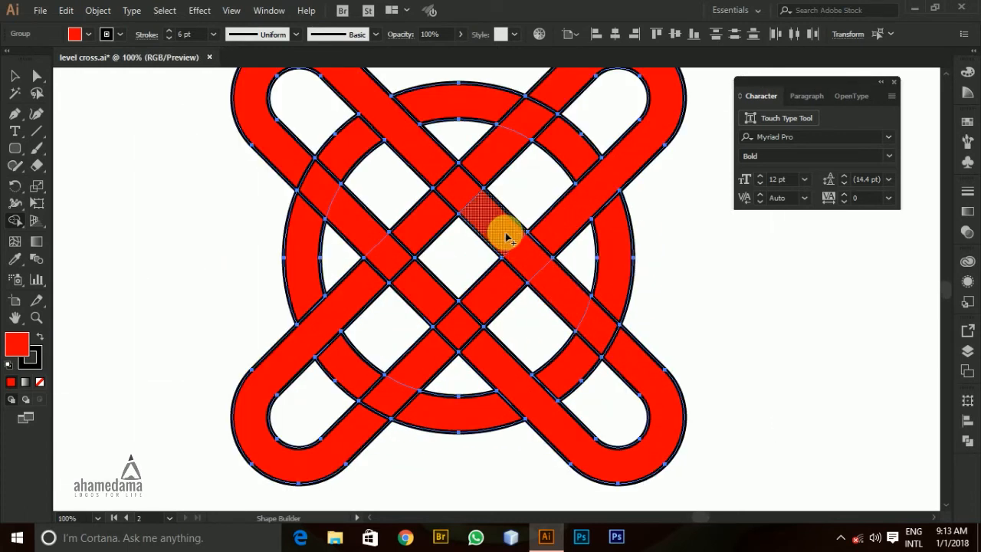
scroll(514, 247, "down", 3)
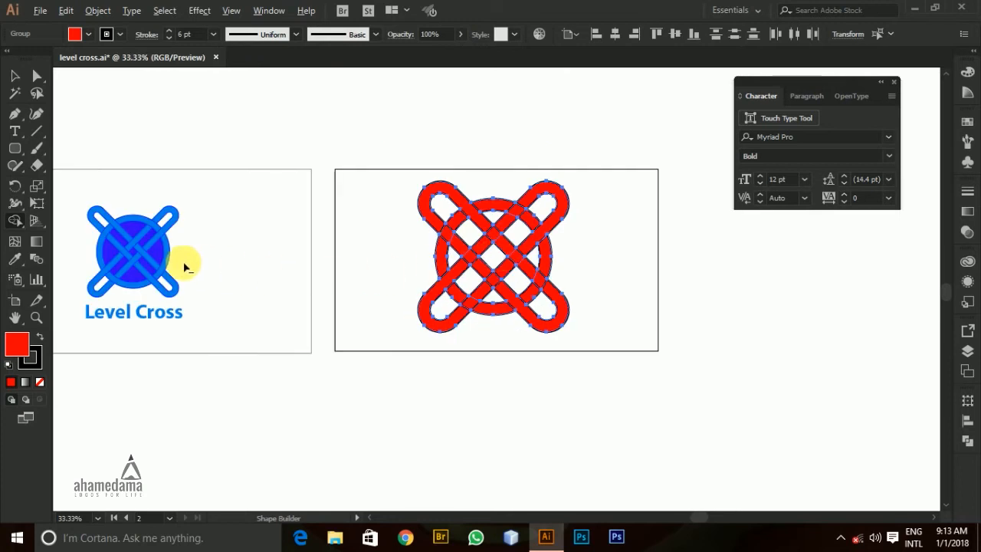
scroll(598, 267, "up", 1)
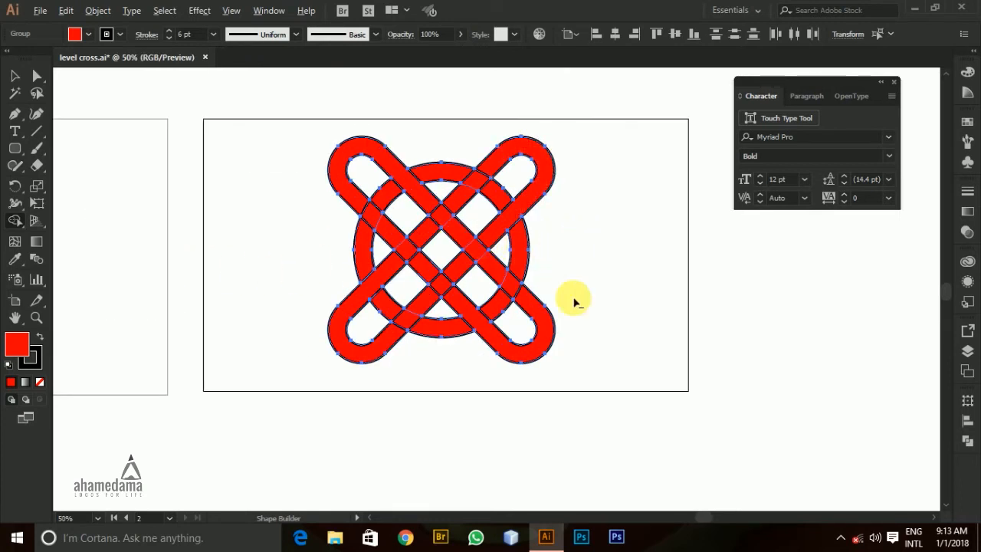
Merge the right central crossing into the strand descending to the right and the lower central crossing into the rising strand, following the original logo.
scroll(576, 303, "up", 2)
left_click_drag(340, 168, 401, 229)
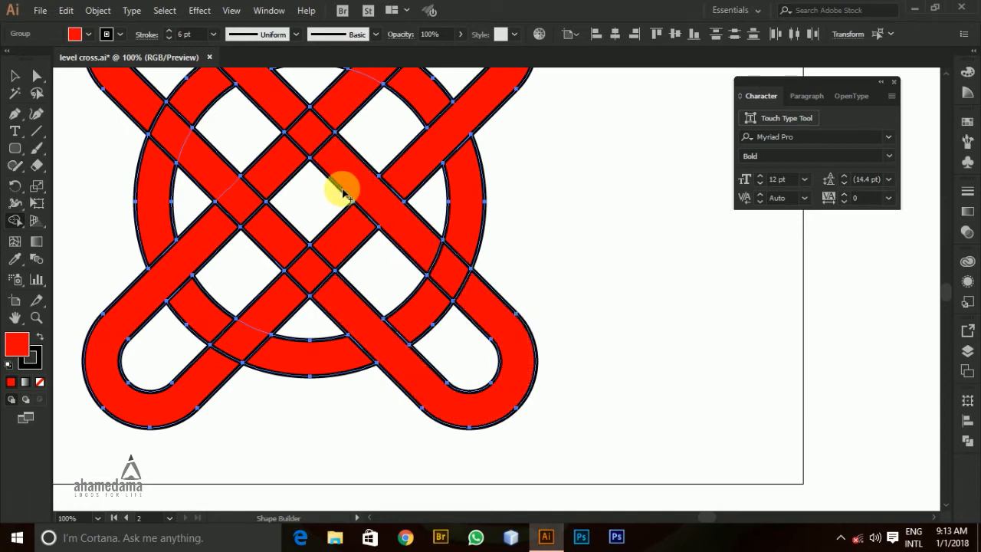
scroll(343, 194, "down", 4)
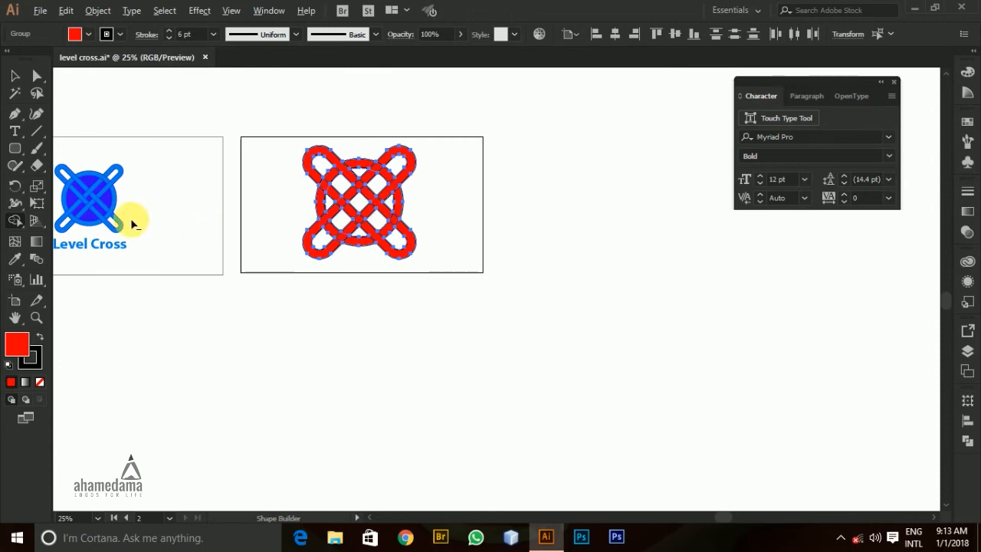
scroll(346, 192, "up", 3)
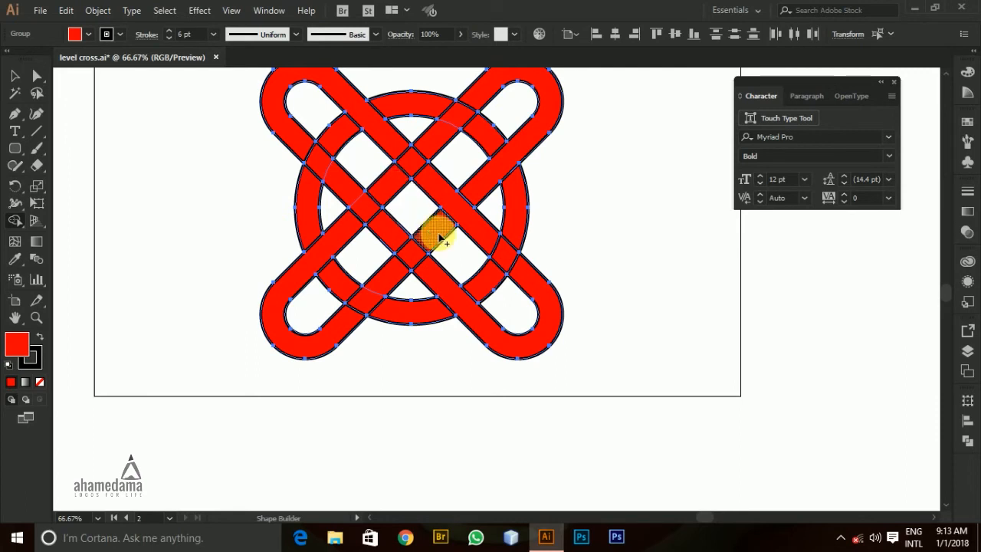
mouse_move(441, 240)
left_mouse_down()
mouse_move(400, 279)
mouse_move(394, 274)
left_mouse_up()
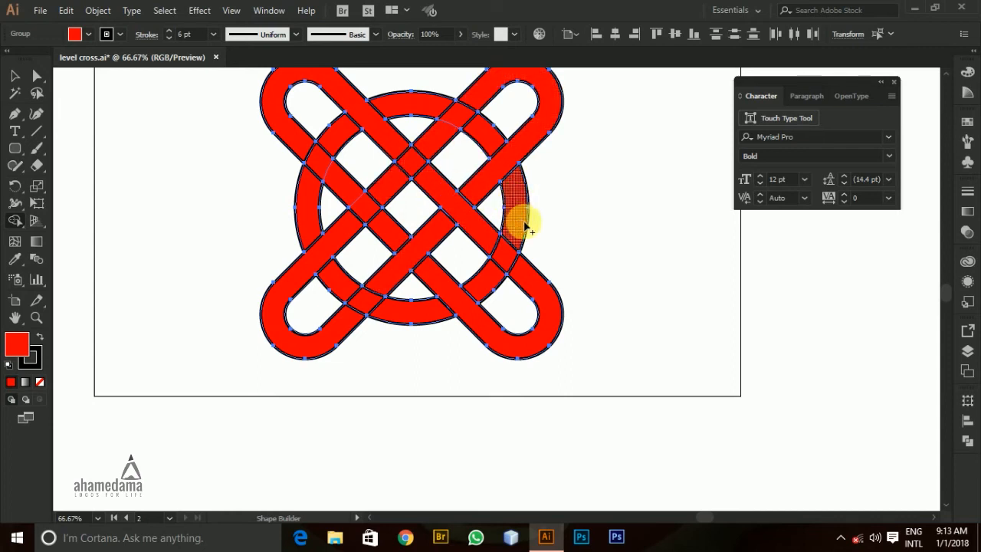
Merge the upper central crossing into the rising strand and the left central crossing into the strand descending to the right.
left_click_drag(399, 190, 428, 160)
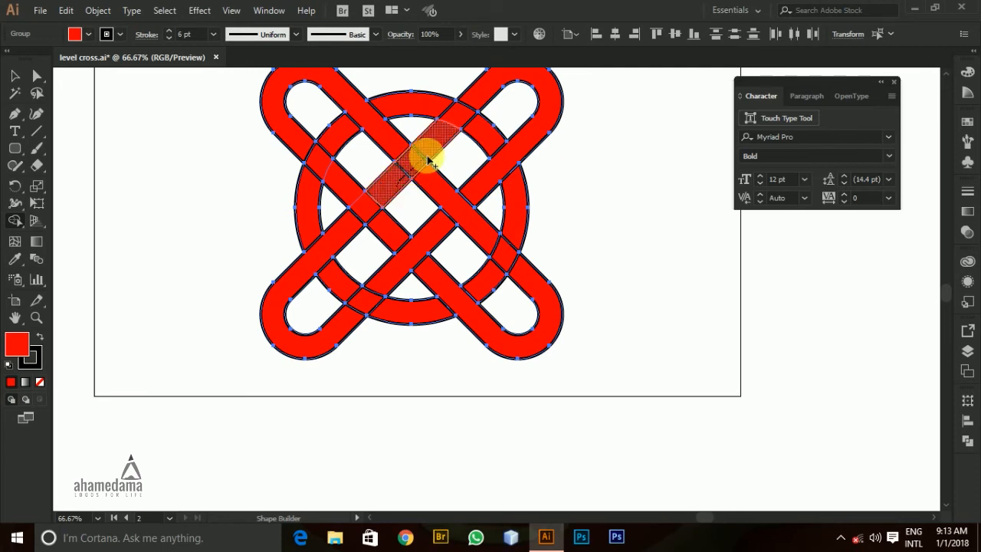
left_click_drag(429, 160, 436, 153)
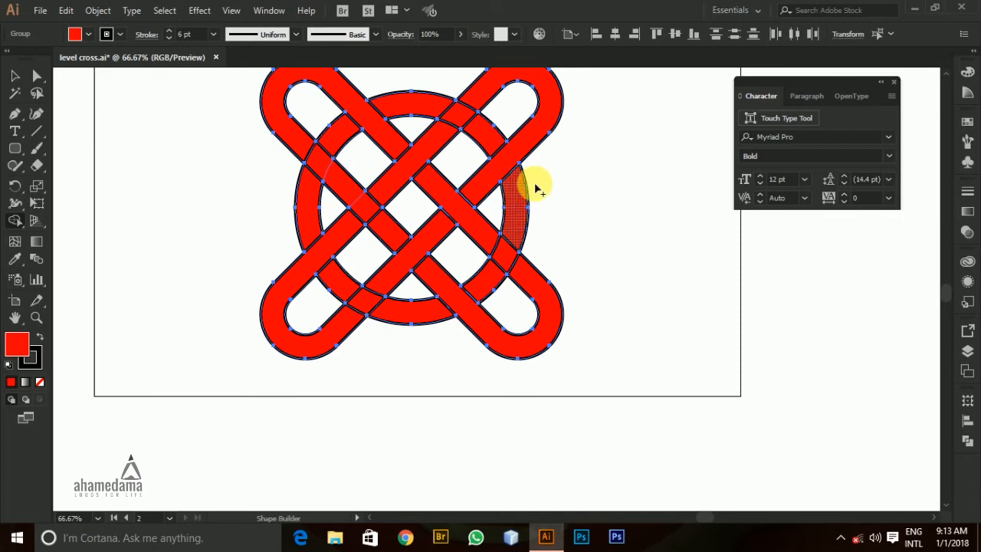
scroll(604, 253, "down", 1)
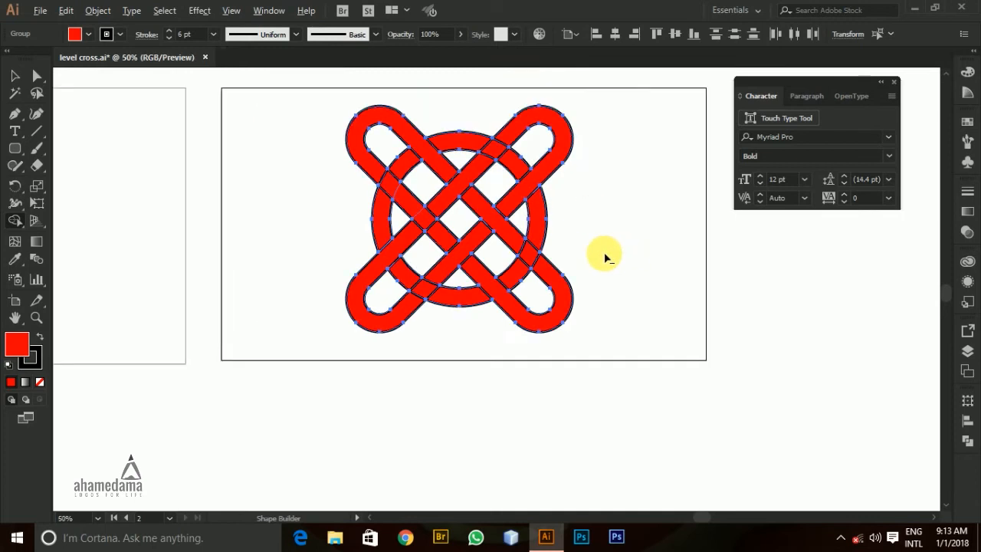
scroll(466, 263, "up", 2)
scroll(491, 264, "down", 2)
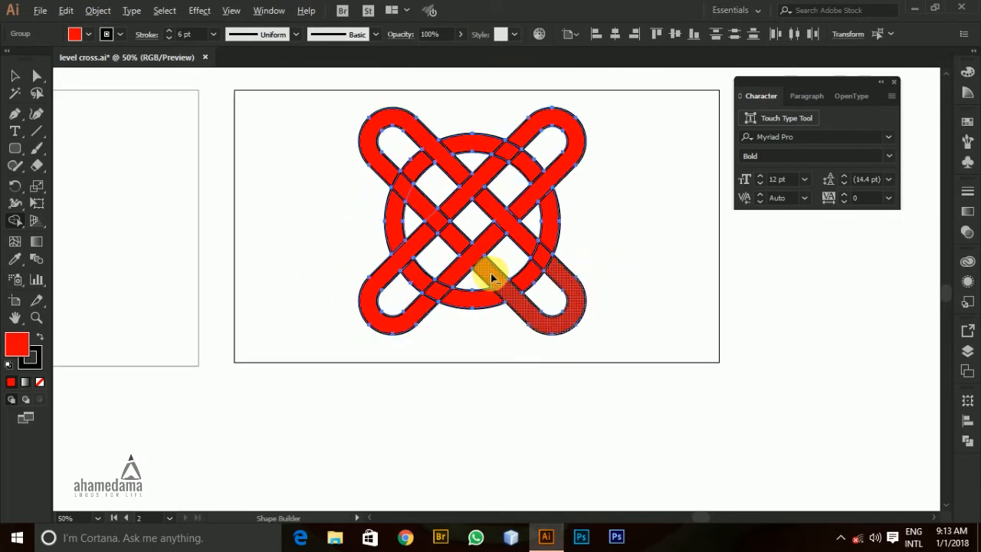
scroll(444, 234, "up", 2)
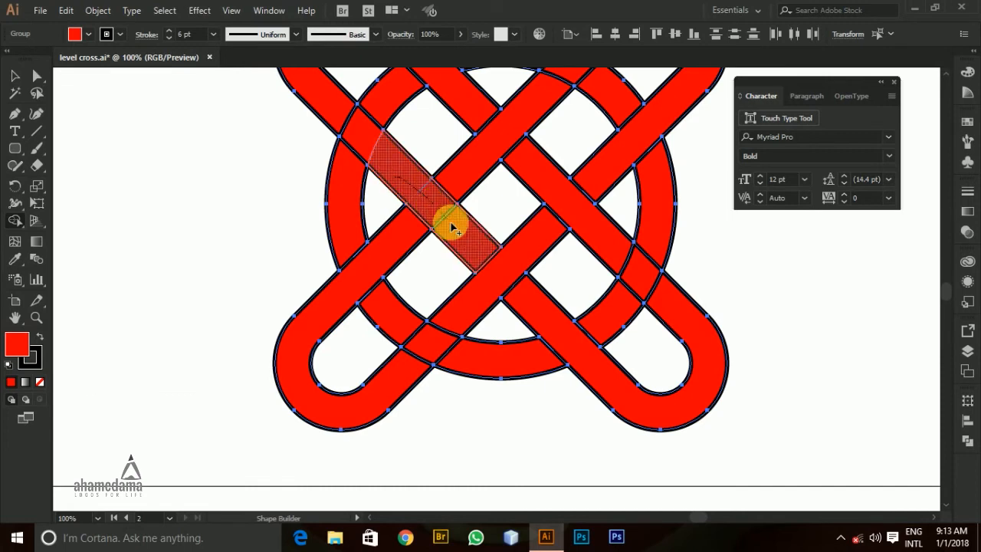
Merge the ring segments across the upper-left arm's lower strand so that the ring passes over it.
scroll(490, 287, "down", 2)
scroll(544, 245, "up", 2)
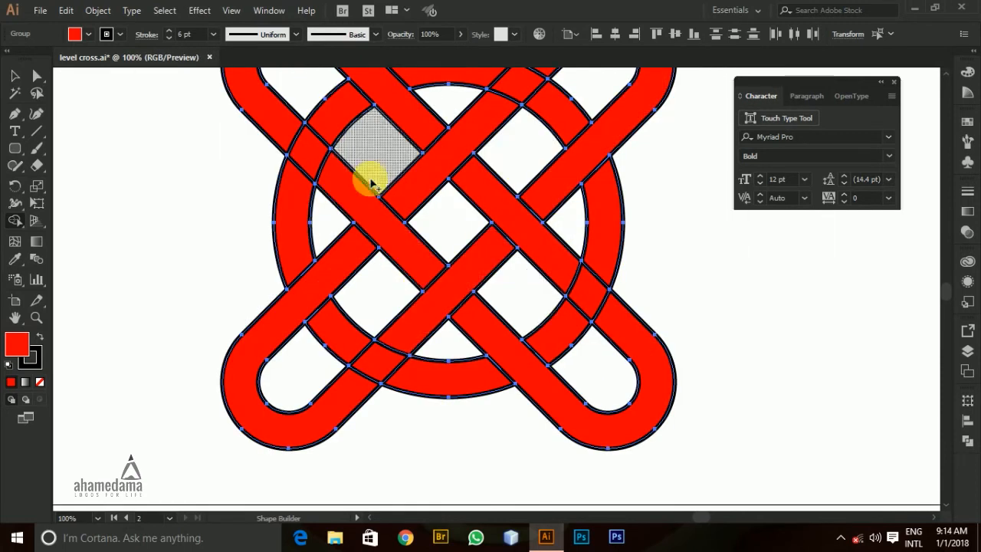
scroll(460, 230, "down", 2)
scroll(458, 218, "up", 2)
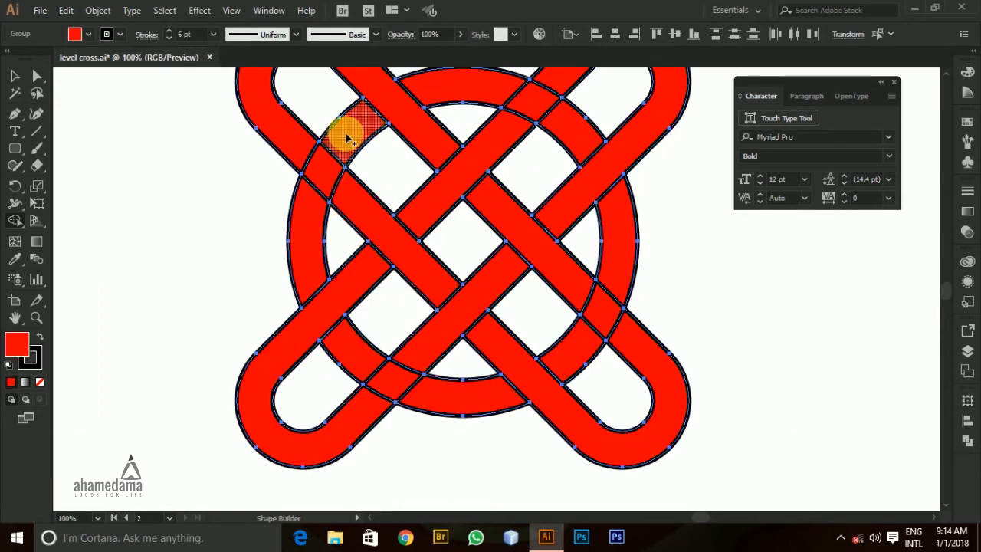
mouse_move(347, 143)
left_mouse_down()
mouse_move(319, 204)
mouse_move(358, 115)
mouse_move(313, 192)
left_mouse_up()
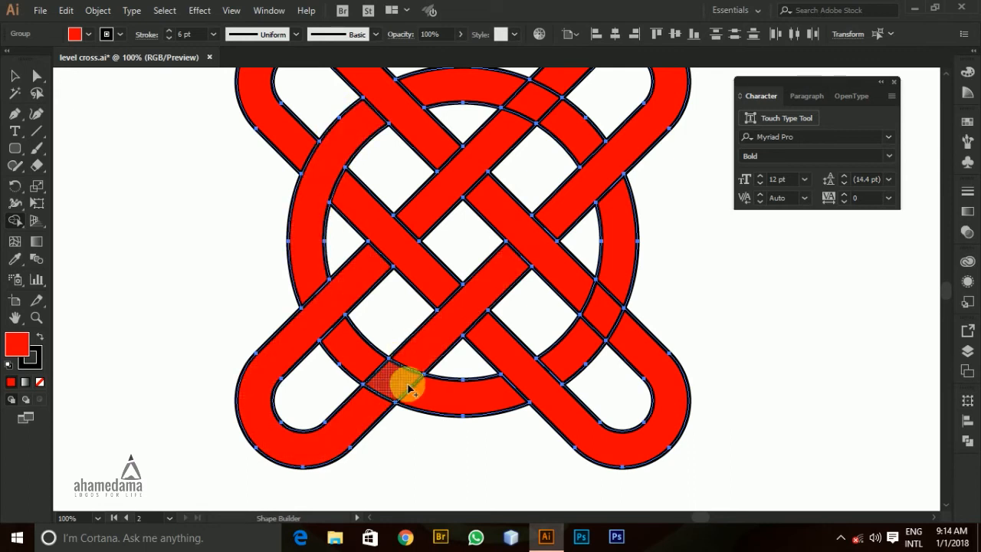
Merge the ring segments across the lower-left arm's lower strand and the upper strands of both right arms so the ring passes over them.
mouse_move(354, 351)
left_mouse_down()
mouse_move(414, 390)
mouse_move(465, 404)
mouse_move(441, 391)
mouse_move(476, 383)
left_mouse_up()
mouse_move(586, 348)
left_mouse_down()
mouse_move(618, 282)
mouse_move(597, 165)
mouse_move(570, 186)
mouse_move(474, 132)
left_mouse_up()
scroll(586, 158, "up", 2)
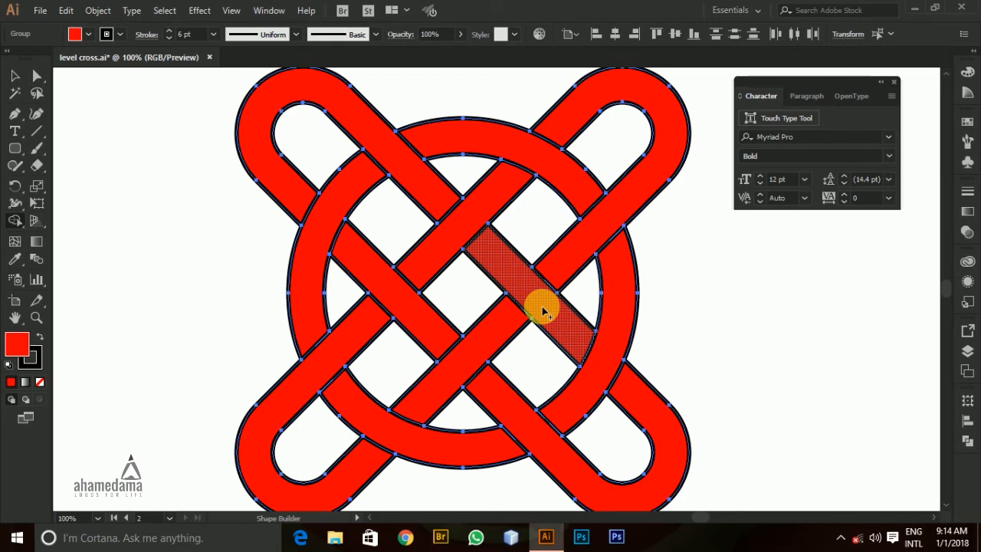
scroll(543, 310, "down", 2)
scroll(559, 304, "down", 4)
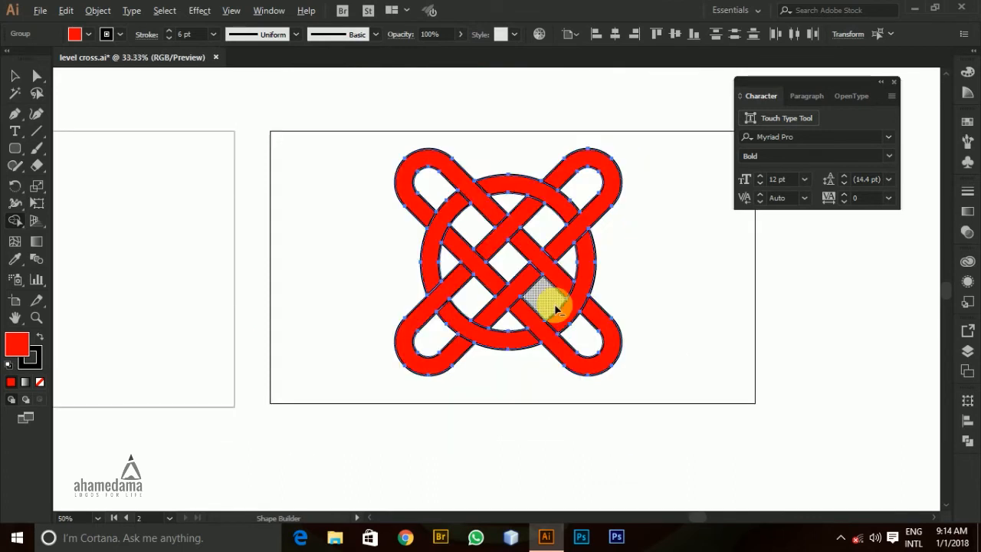
Convert the knot into a Live Paint group and fill its central, upper-left, left and lower-left gaps with green.
scroll(555, 295, "up", 1)
scroll(602, 295, "up", 2)
scroll(602, 295, "down", 2)
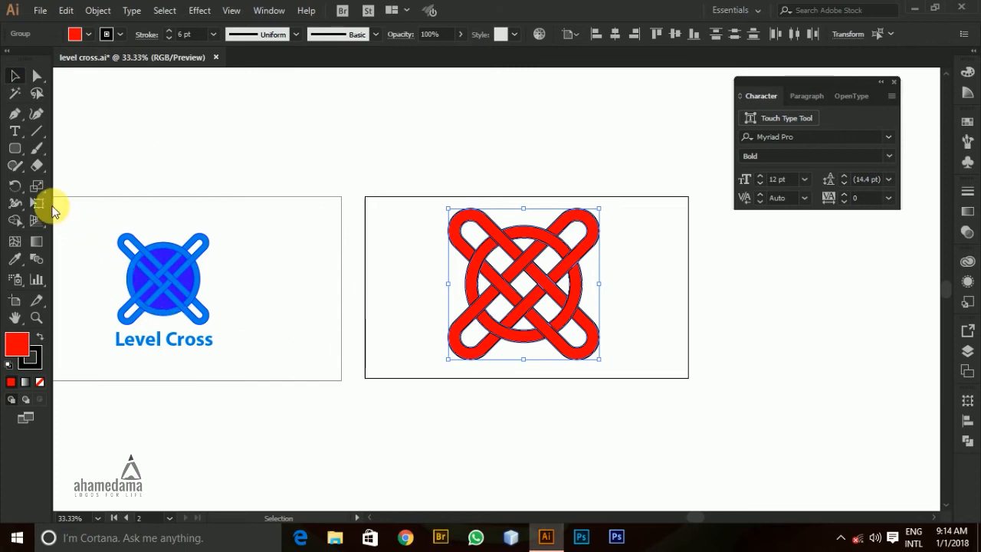
left_click_drag(13, 223, 82, 234)
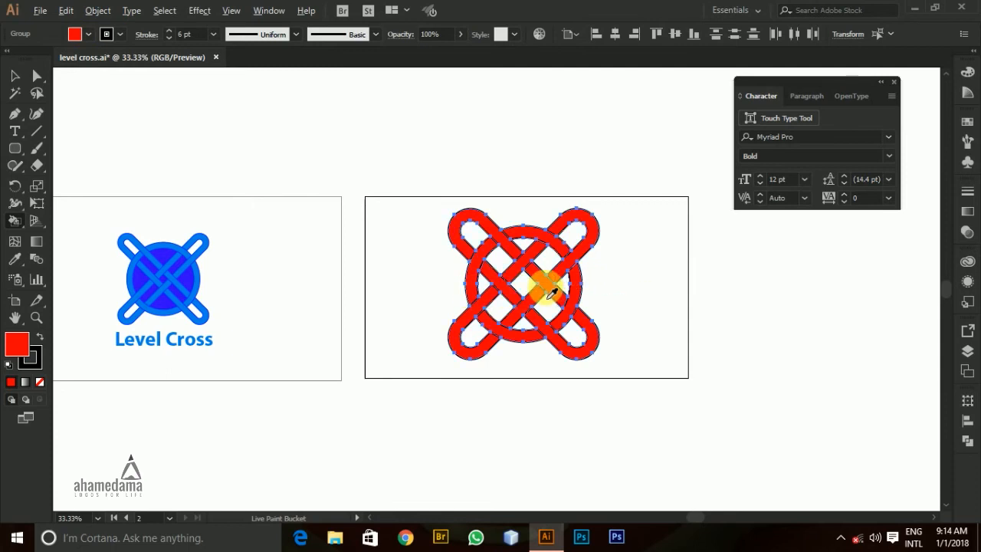
scroll(550, 291, "up", 2)
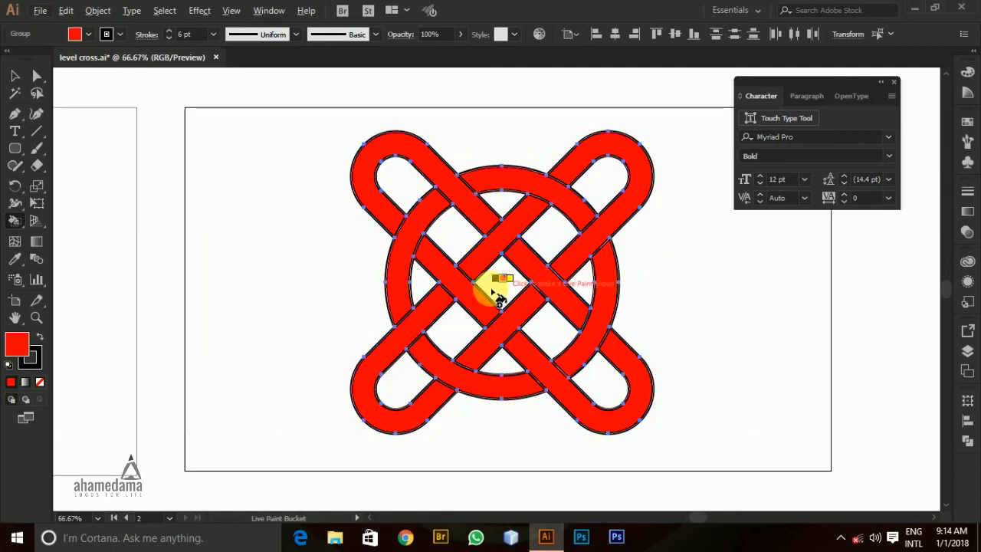
left_click(453, 238)
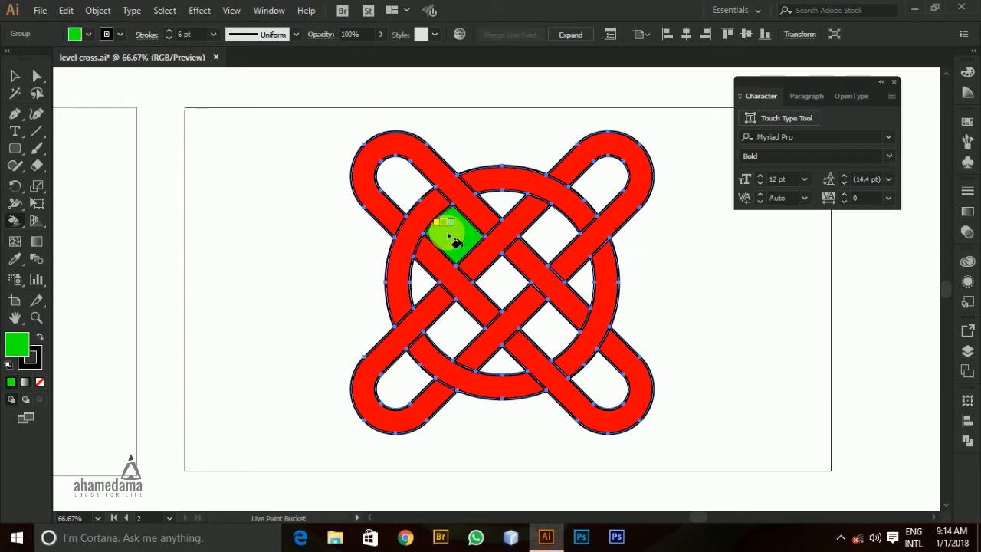
left_click(422, 285)
left_click(452, 326)
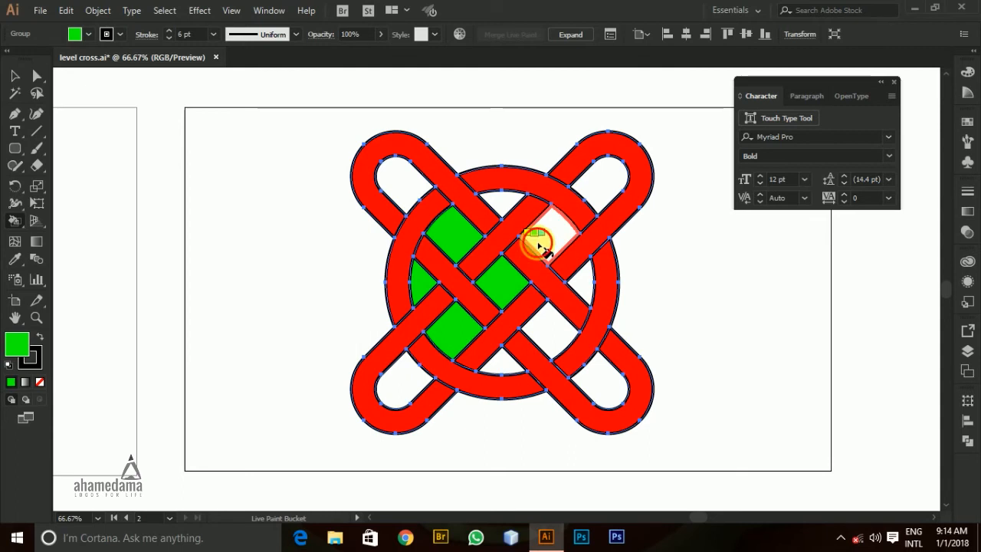
Fill the remaining gaps inside the ring and the openings of all four arms with the same green.
left_click(582, 274)
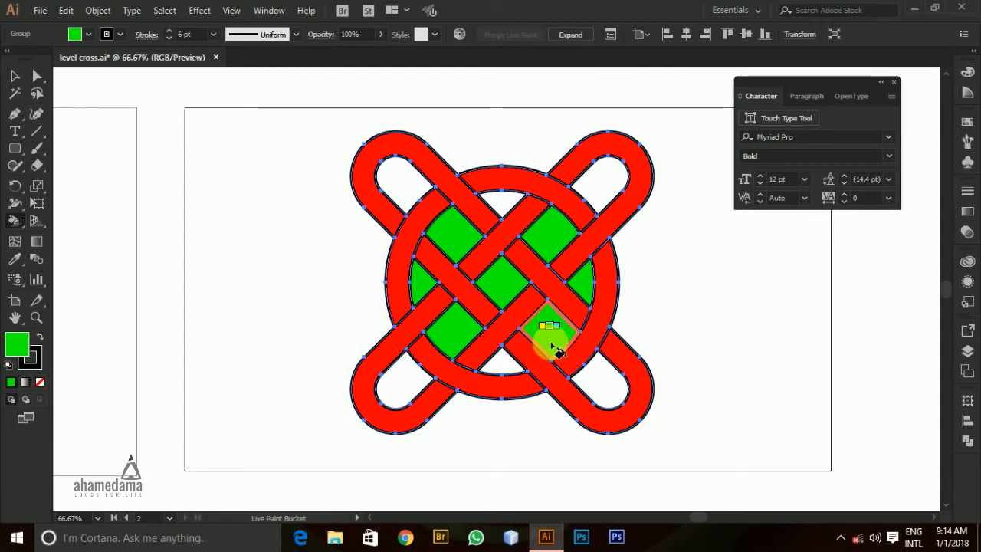
left_click(496, 362)
left_click(609, 375)
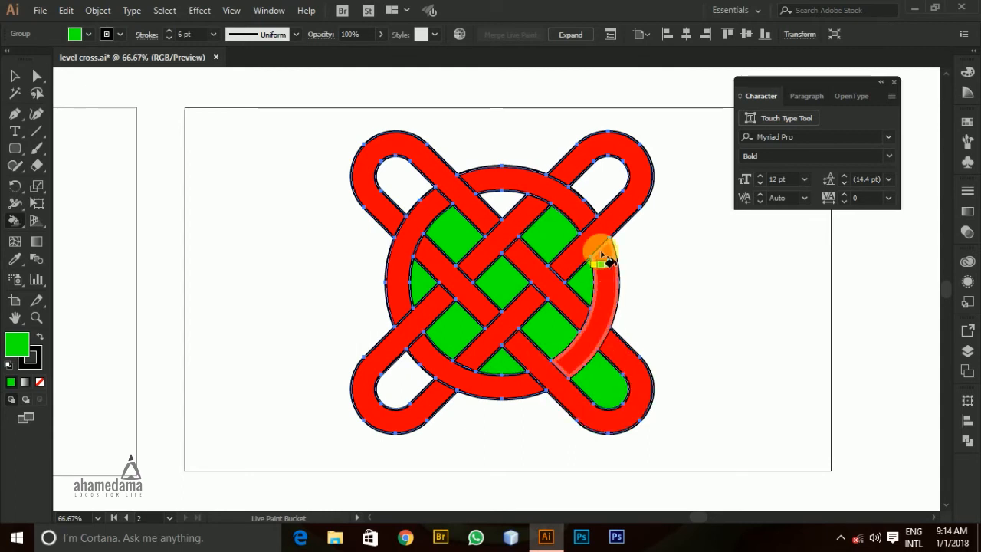
left_click(602, 190)
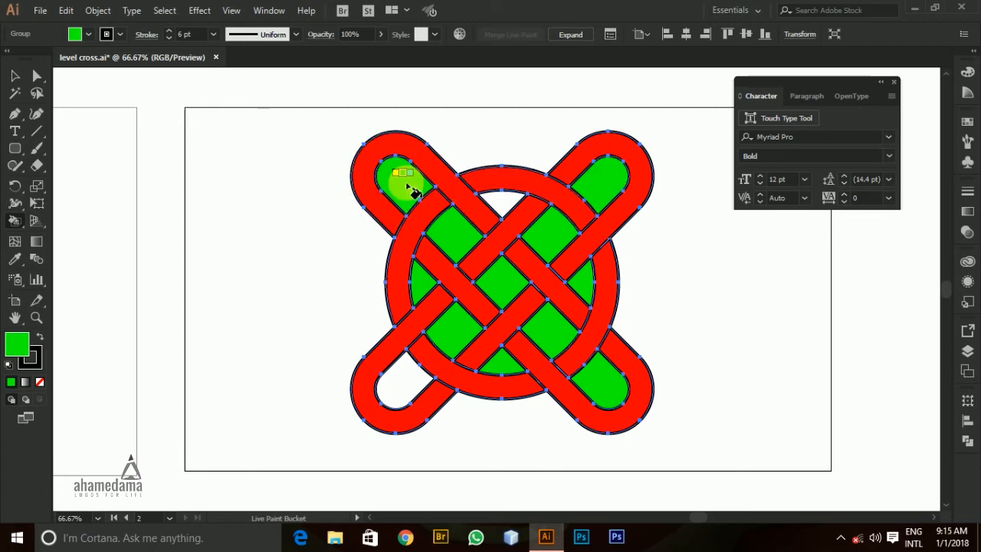
left_click(406, 381)
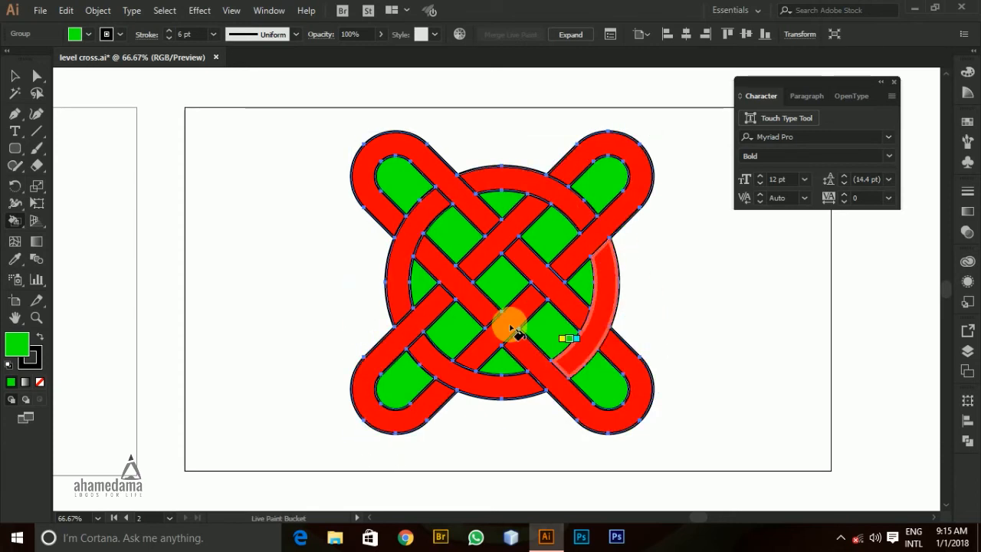
Select the painted knot and open Recolor Artwork in its color wheel editing mode, keeping the artwork in view.
left_click(14, 76)
left_click(550, 260)
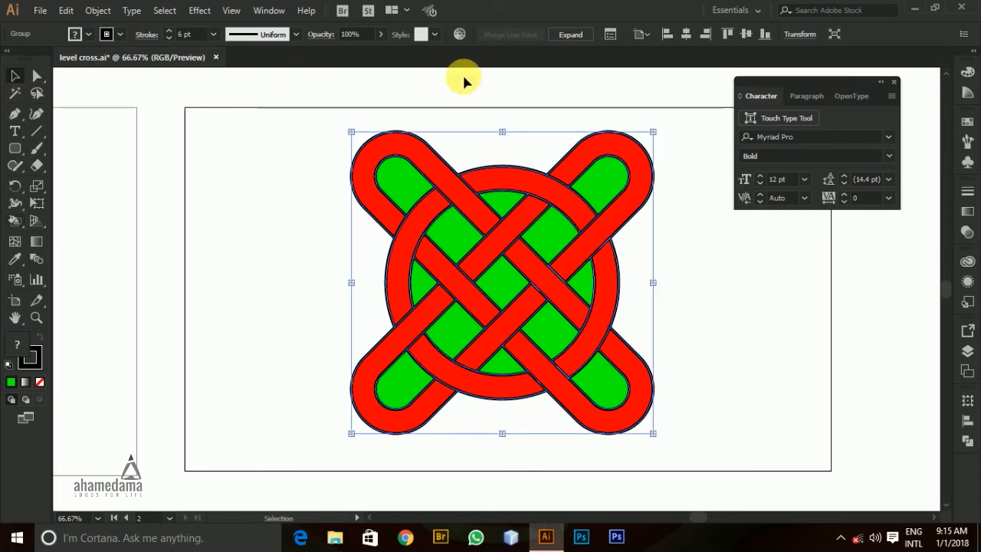
left_click(457, 36)
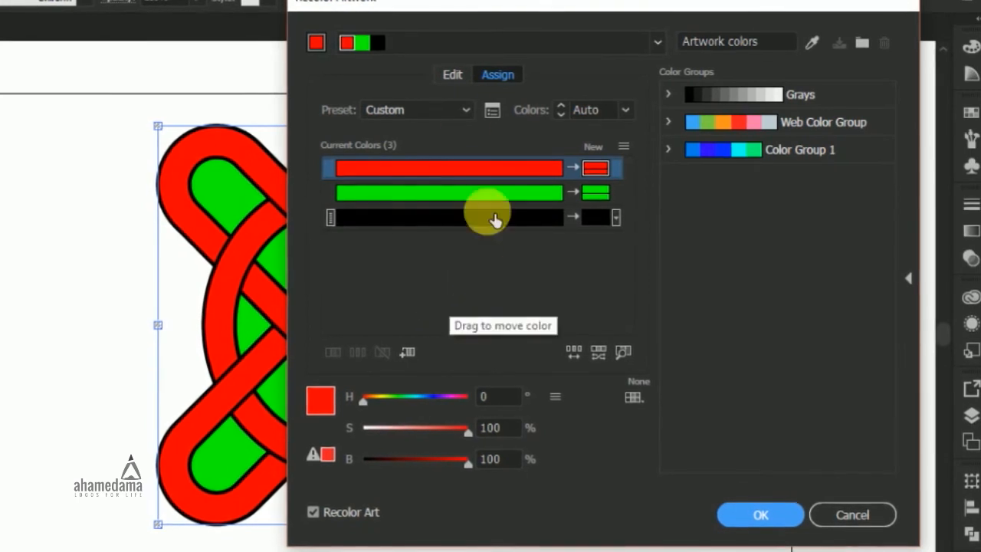
left_click_drag(606, 6, 699, 12)
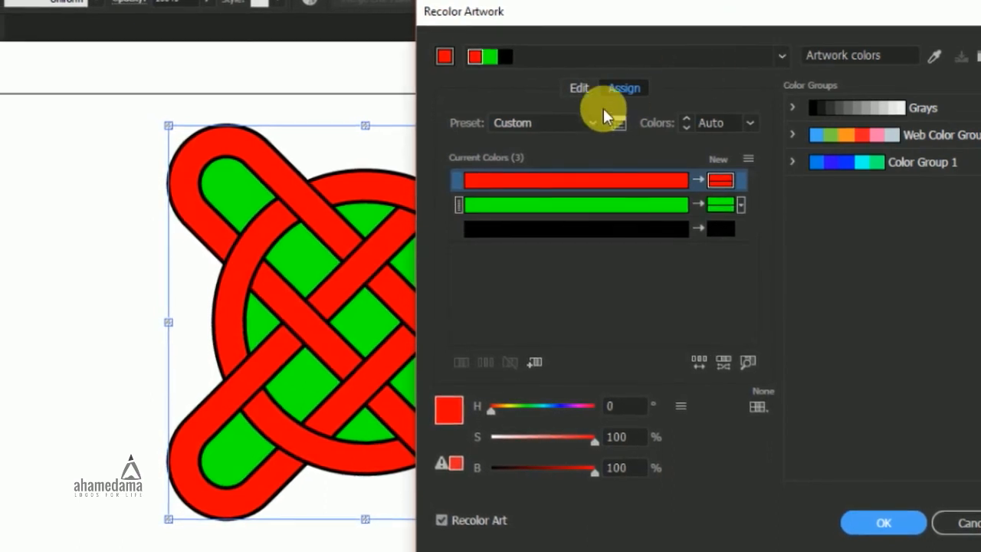
left_click(582, 87)
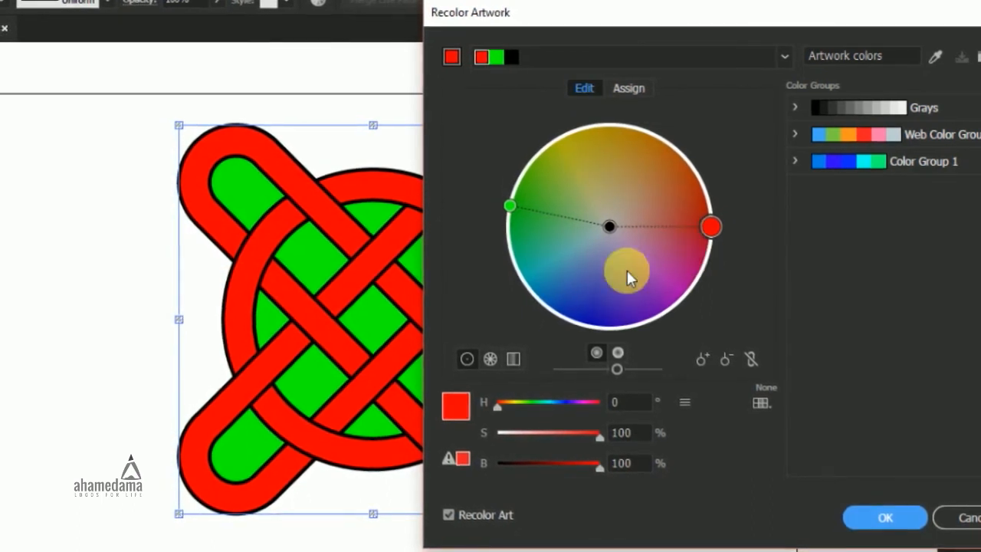
Recolor the strands light pink (H 1.52°, S 40.04%) and the gaps pale green (H 78.75°, S 47.34%).
left_click_drag(711, 230, 651, 191)
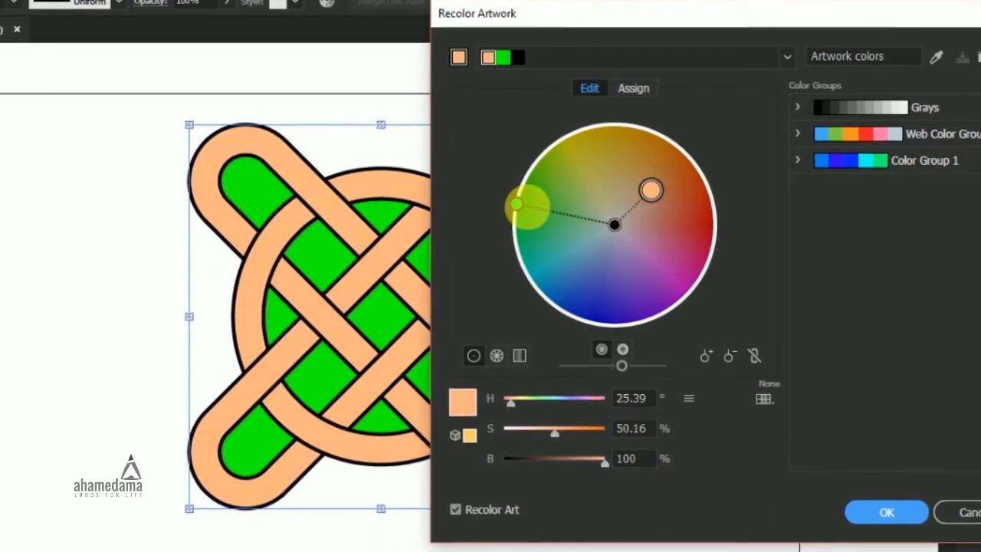
left_click_drag(533, 205, 581, 198)
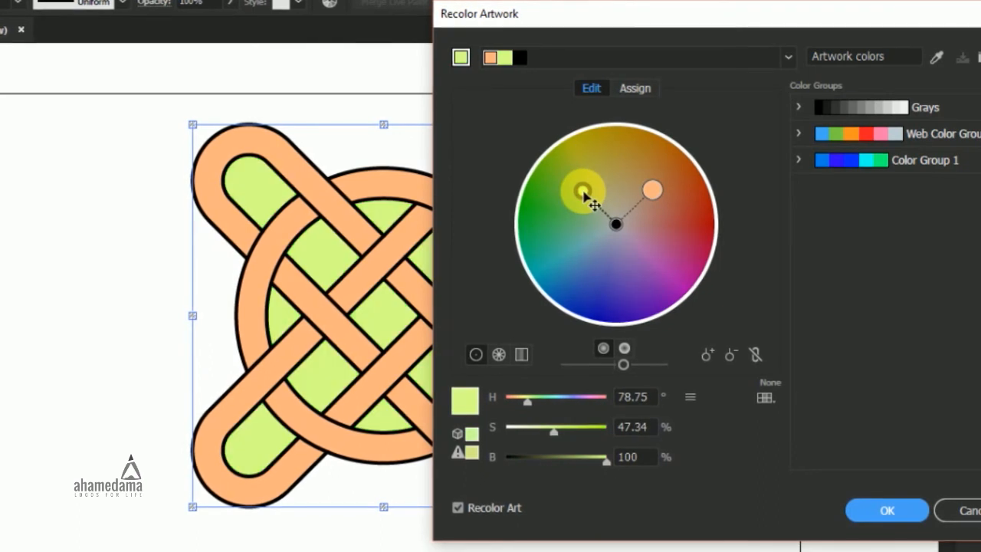
left_click_drag(653, 190, 657, 221)
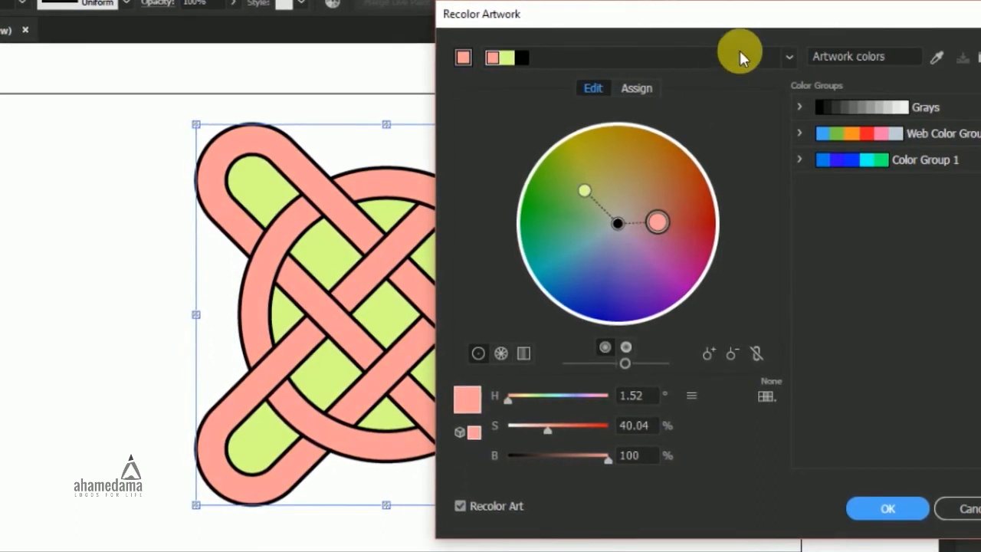
Try the Complementary harmony rule on the artwork colors, then apply Split Complementary instead.
left_click(790, 58)
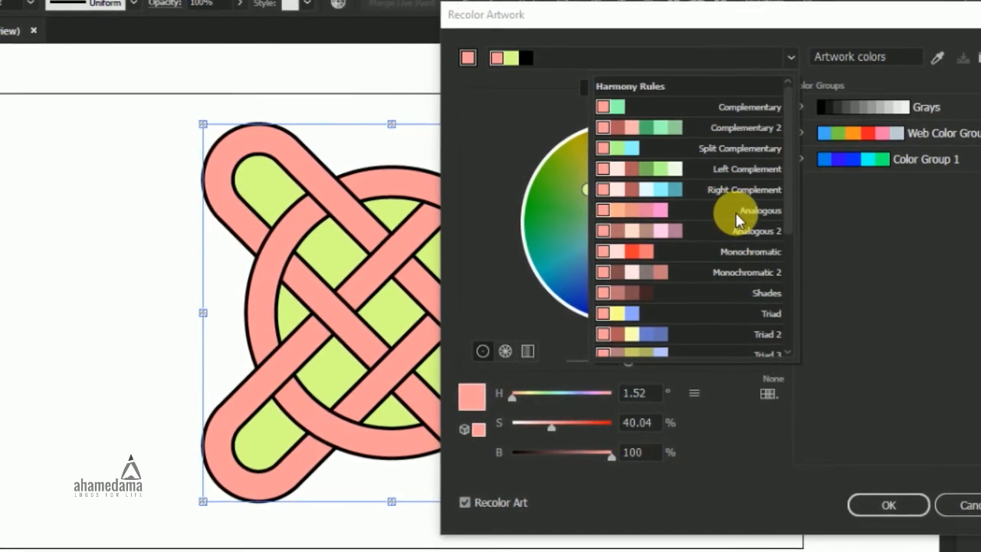
left_click(722, 108)
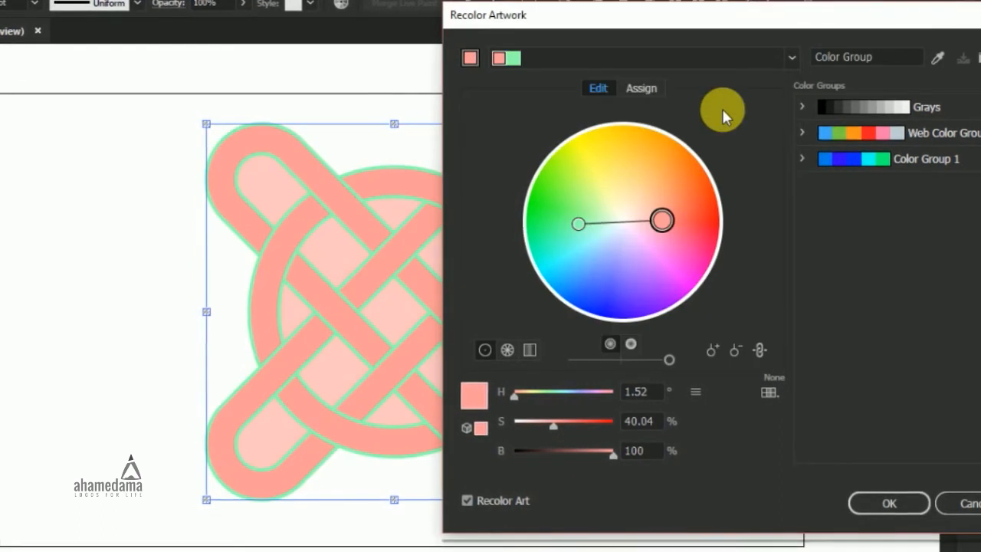
left_click(792, 58)
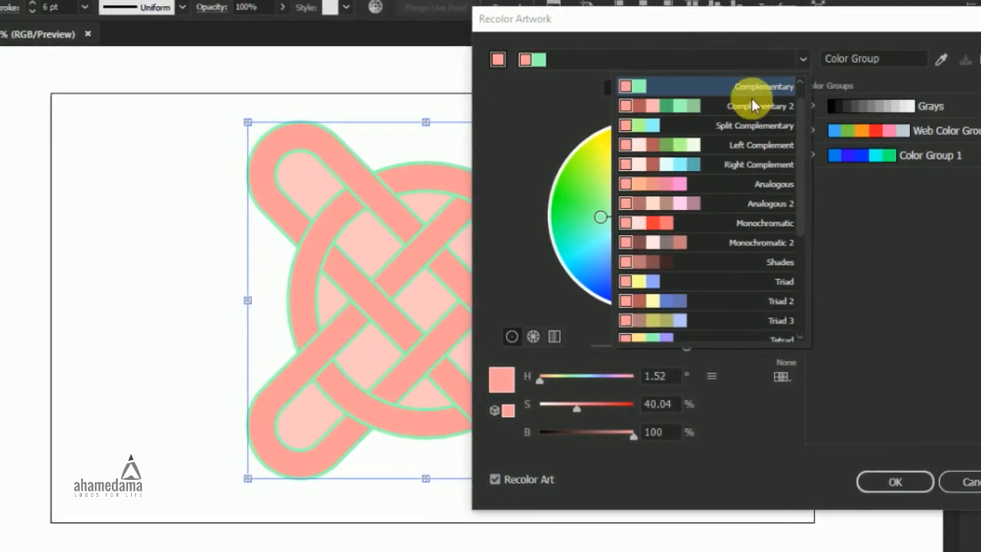
left_click(721, 128)
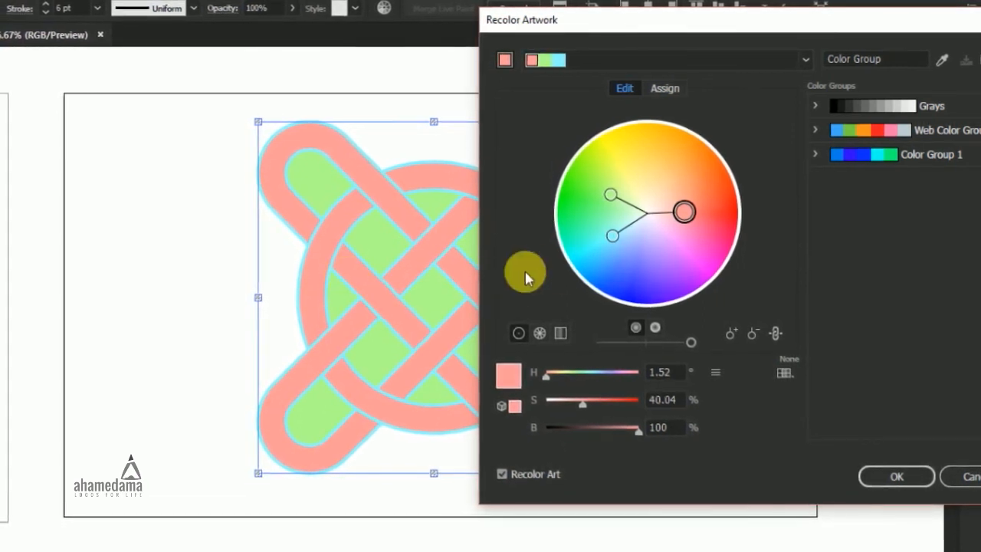
Shift the linked harmony colors to yellow strands (H 52.28°, S 59.37%), blue gaps and a coral outline (H 9.56°, S 64.44%).
left_click_drag(684, 211, 596, 168)
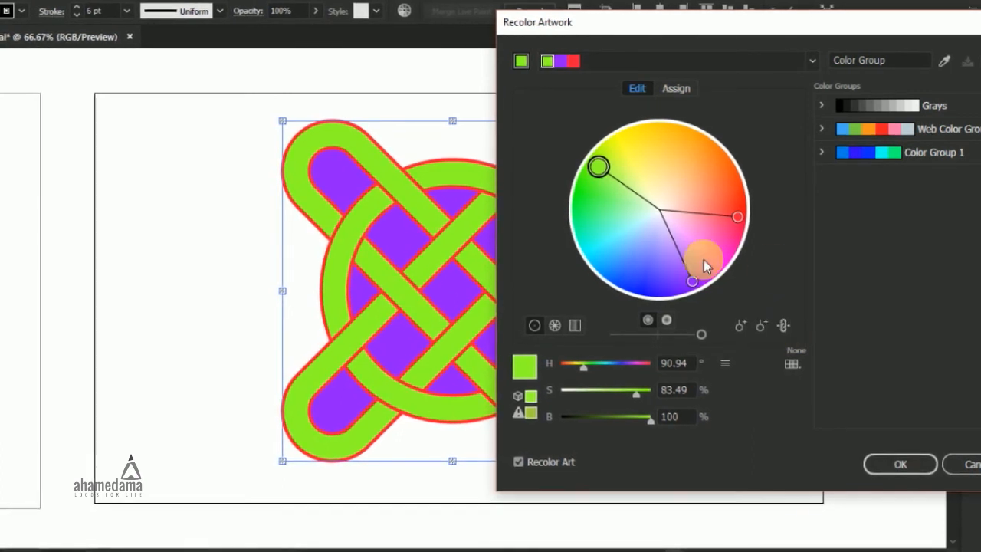
left_click_drag(599, 166, 651, 157)
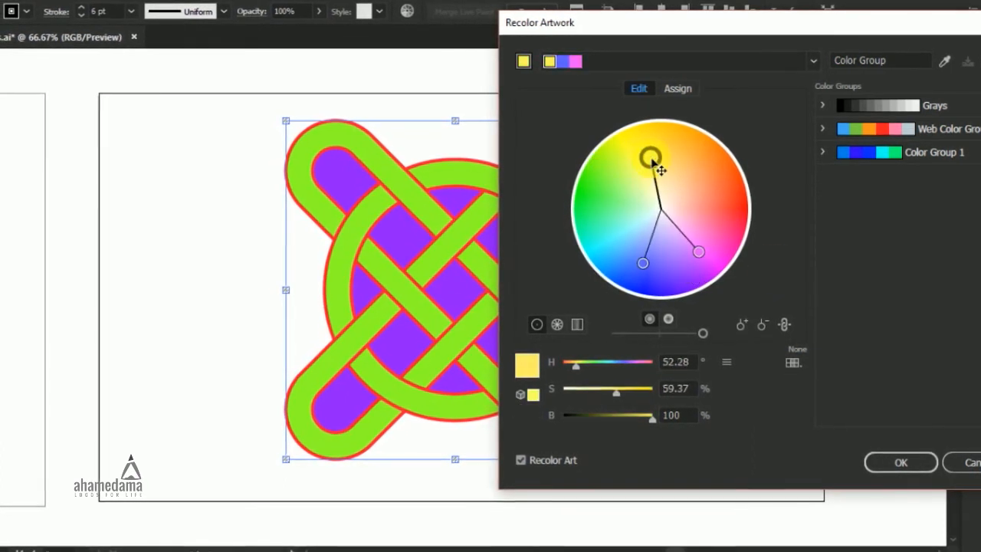
left_click(702, 254)
mouse_move(710, 258)
left_mouse_down()
mouse_move(740, 210)
mouse_move(706, 265)
mouse_move(718, 191)
left_mouse_up()
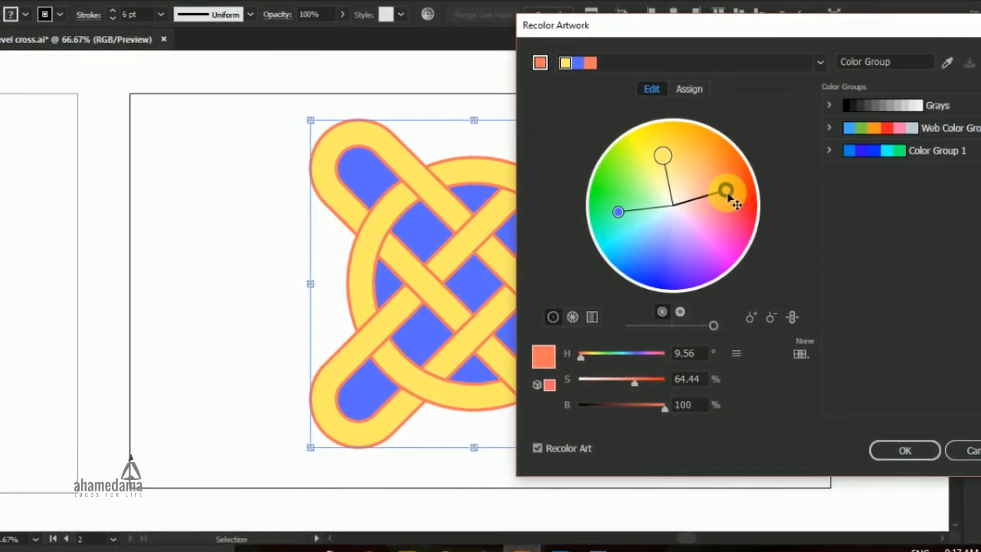
Unlink the harmony colors, set the outline to violet-blue (H 251.59°, S 81.86%), and save the palette as a new color group.
left_click(796, 318)
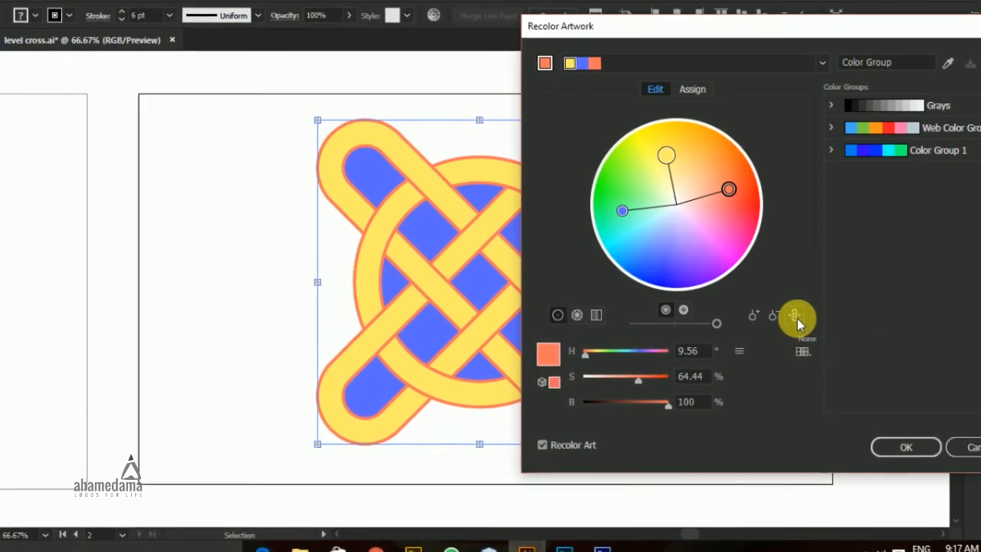
left_click_drag(741, 198, 686, 269)
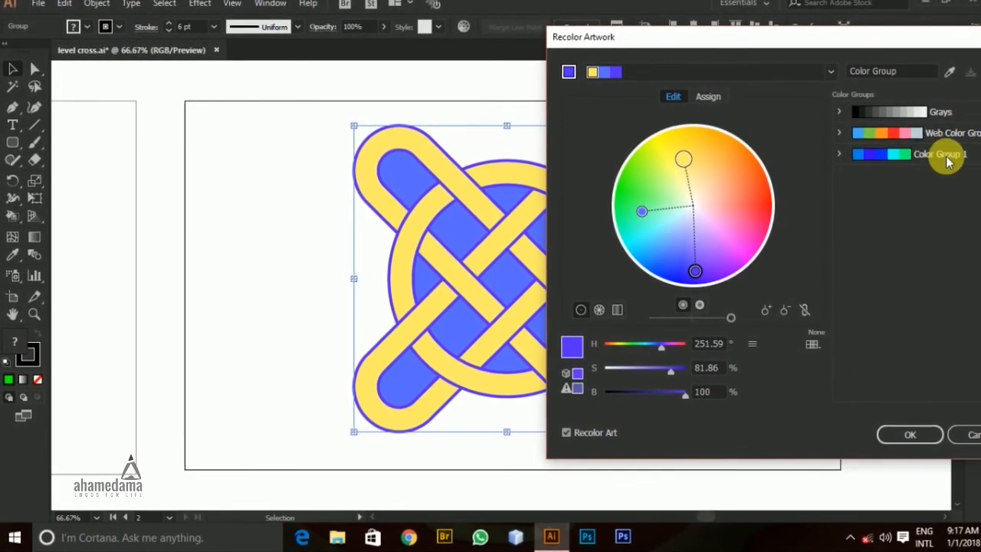
left_click_drag(866, 44, 739, 50)
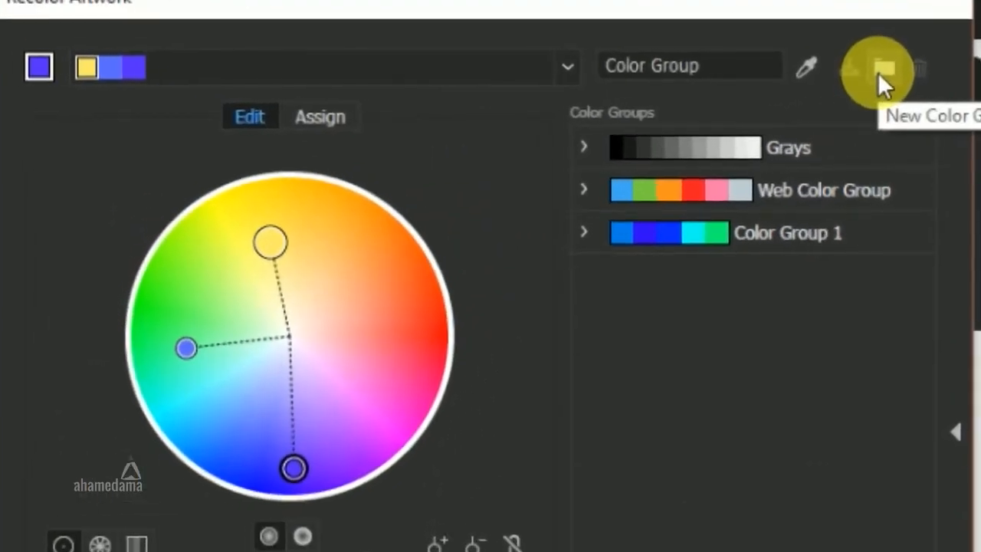
left_click(857, 81)
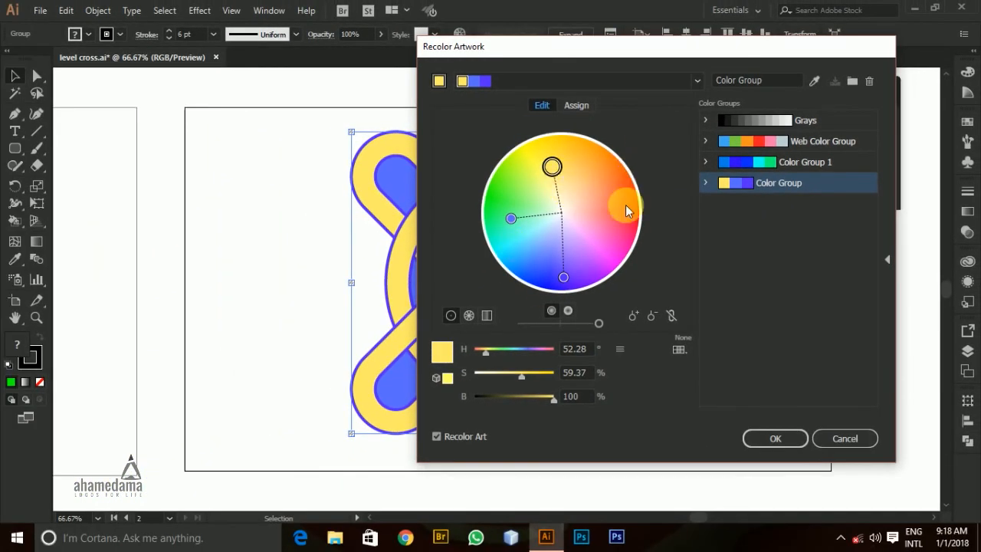
Apply the blue palette of Color Group 1 to the knot, accept the recoloring, and deselect the artwork.
left_click(805, 162)
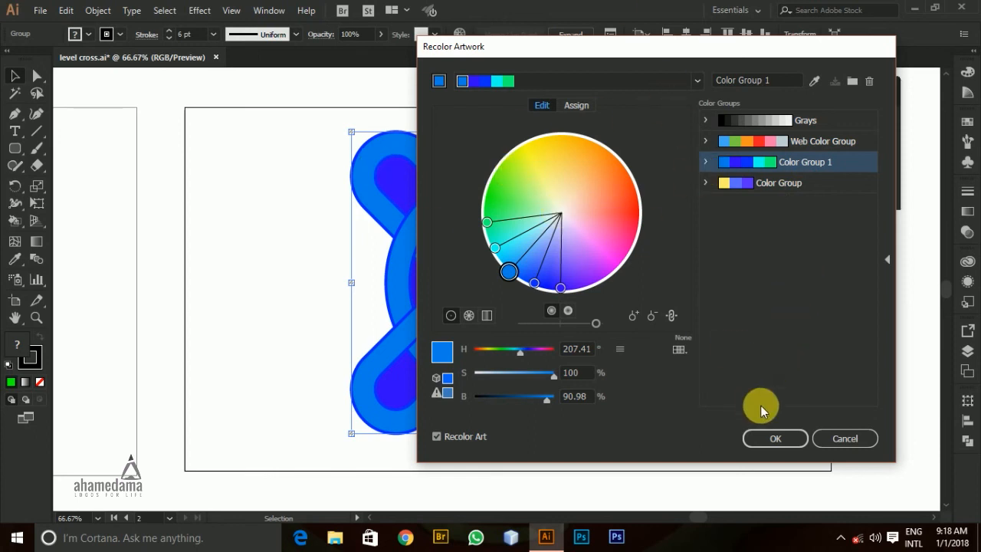
left_click(773, 439)
left_click(694, 263)
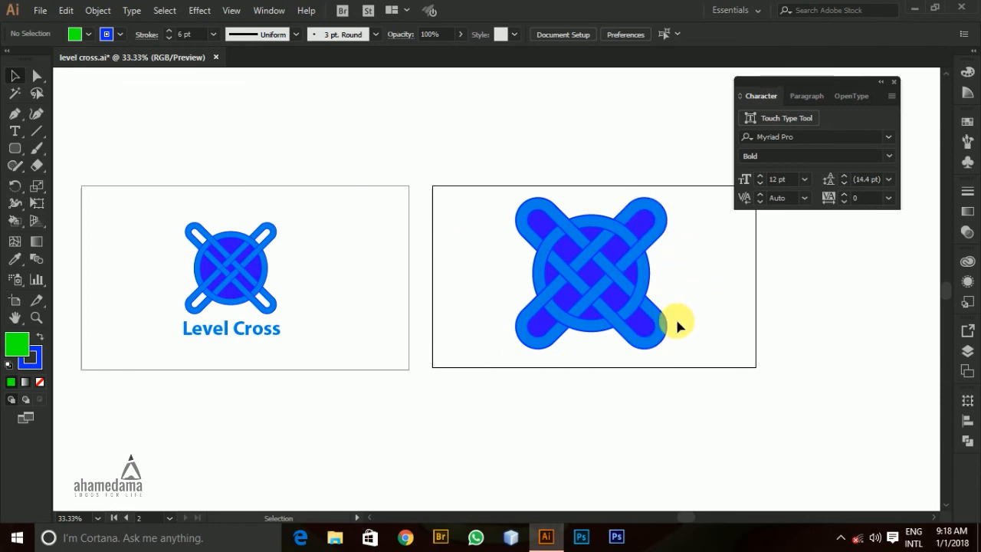
scroll(707, 330, "up", 1)
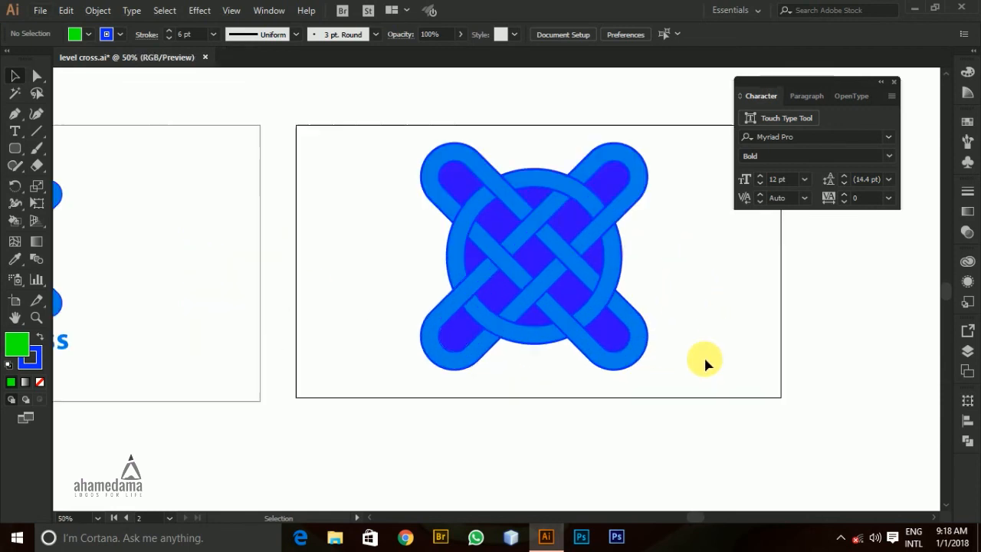
scroll(197, 331, "down", 2)
scroll(178, 318, "up", 1)
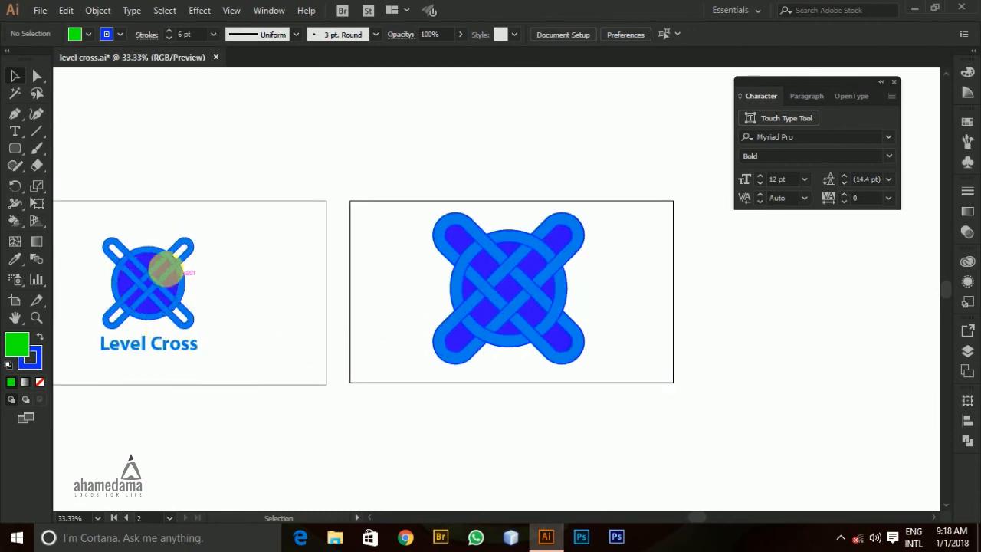
scroll(611, 345, "up", 2)
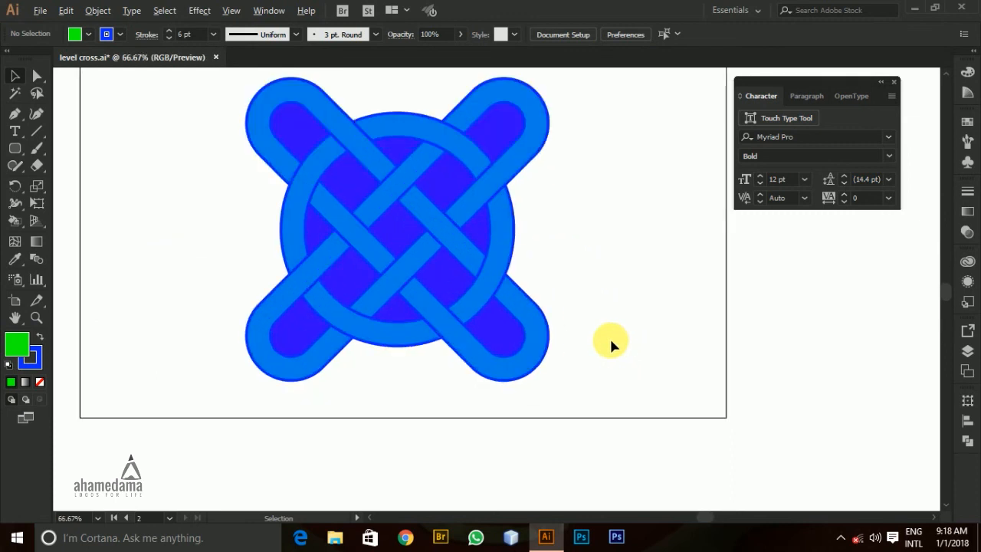
scroll(600, 343, "down", 1)
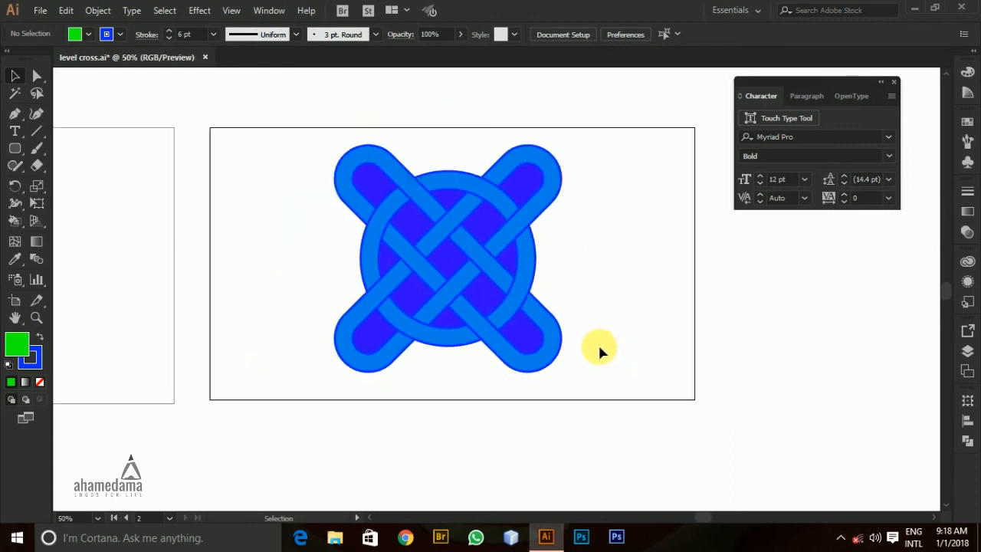
Live Paint the lower-left, left and upper-left inner gaps of the knot and its upper-left loop white.
left_click(526, 346)
left_click(15, 223)
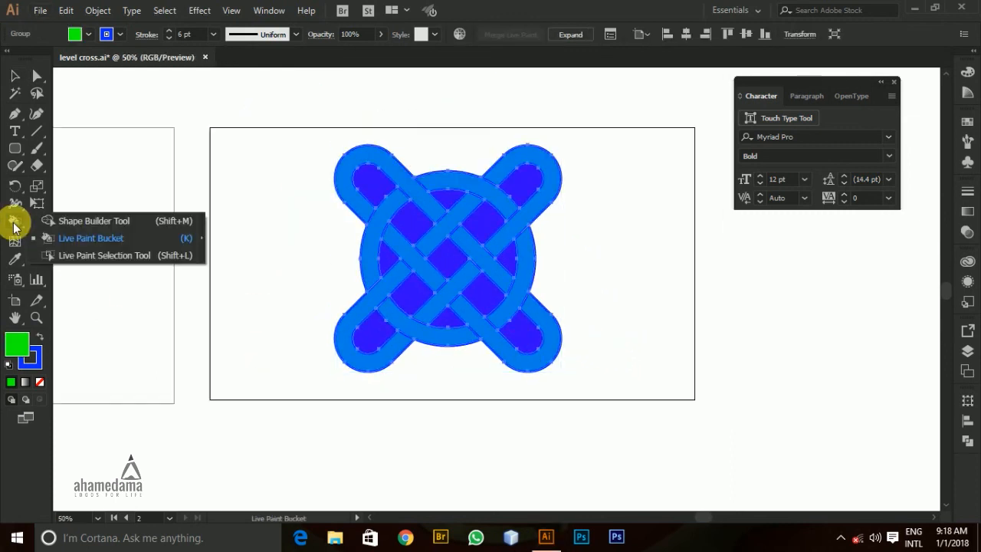
left_click(92, 238)
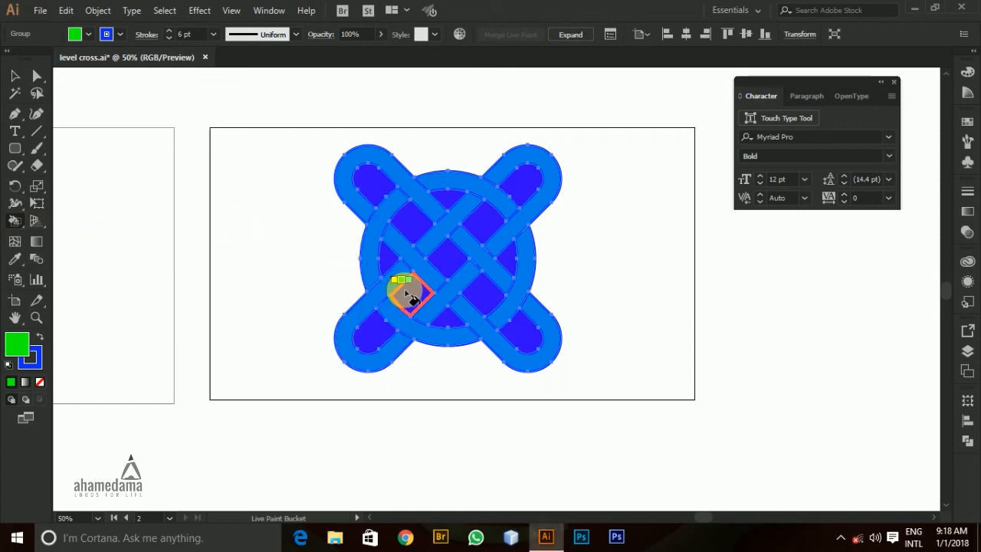
key("Left")
key("Left")
key("Left")
key("Left")
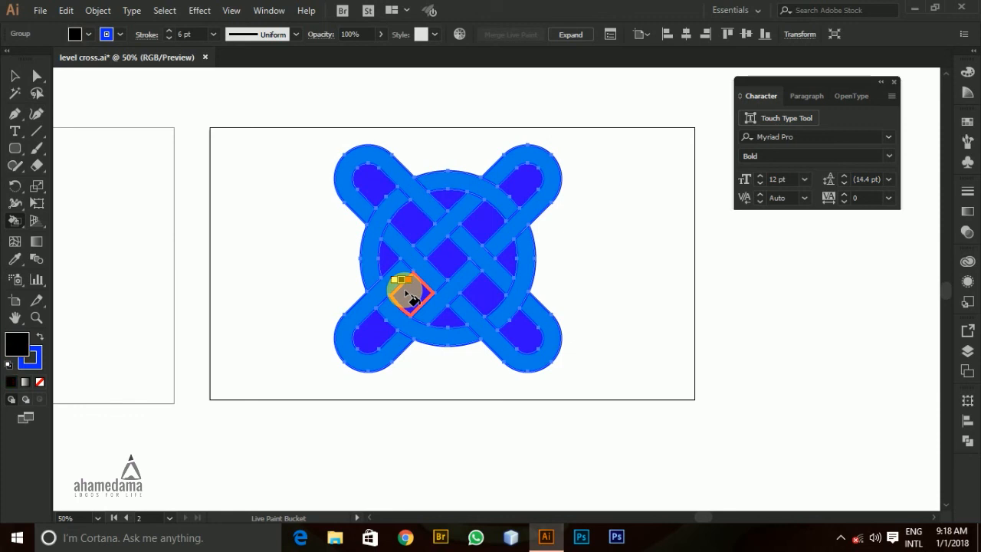
left_click(407, 294)
left_click(385, 254)
left_click(405, 221)
left_click(353, 181)
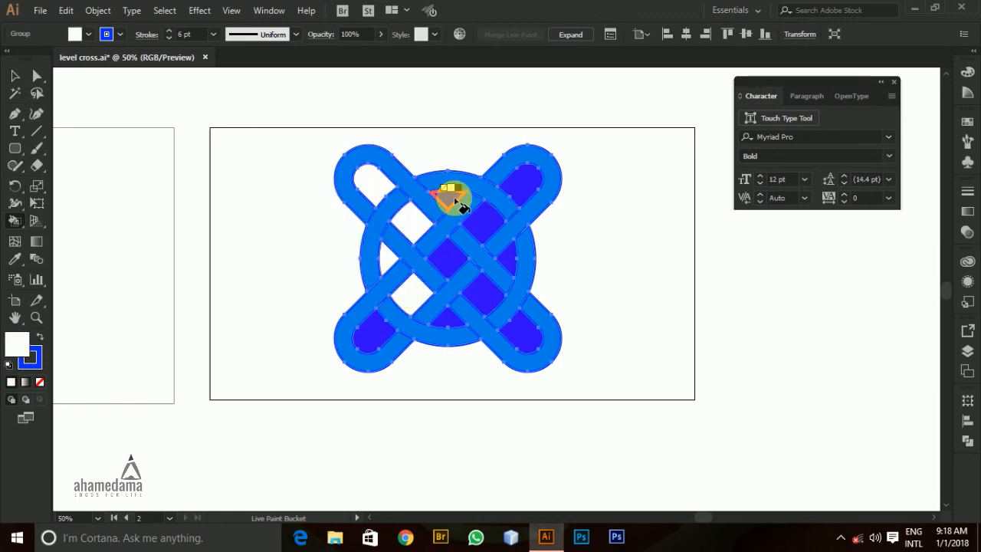
Fill the knot's remaining inner gaps and its other three loops with white, and deselect the artwork.
left_click(457, 201)
left_click(478, 214)
left_click(527, 181)
left_click(507, 258)
left_click(469, 290)
left_click(449, 265)
left_click(448, 314)
left_click(371, 336)
left_click(524, 332)
left_click(17, 77)
left_click(269, 115)
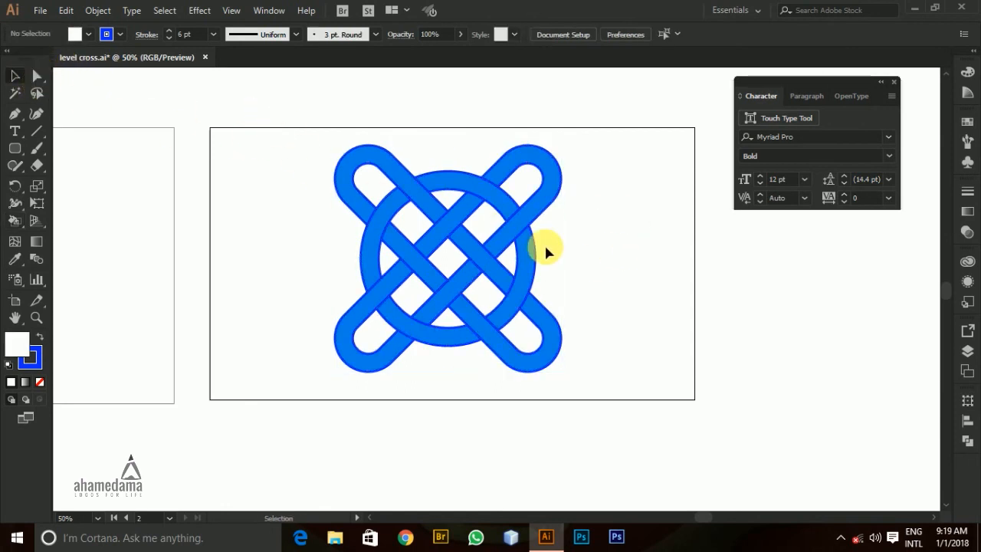
Scale the knot down proportionally about its centre to roughly 60% of its size on the second artboard.
scroll(545, 253, "down", 1, "alt")
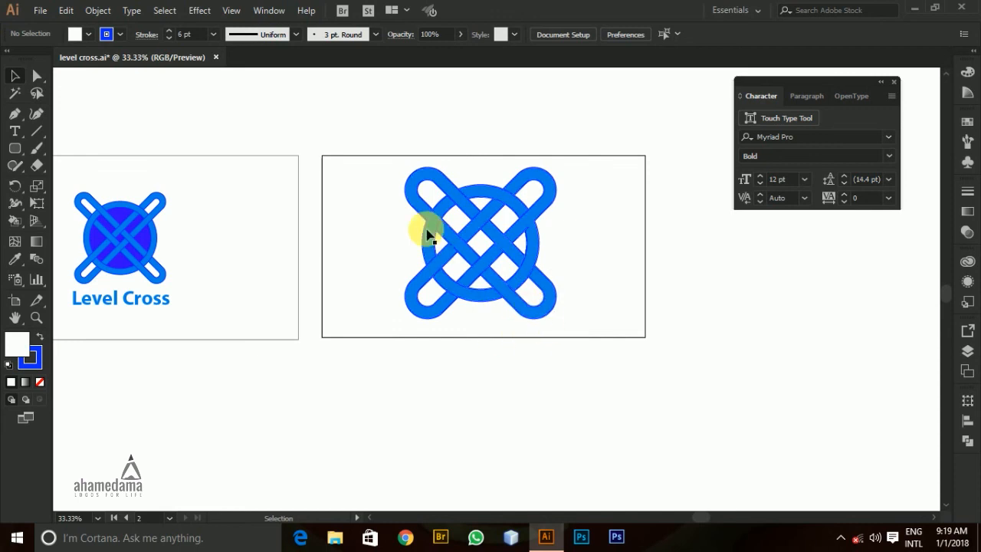
left_click_drag(362, 151, 526, 285)
left_click(590, 273)
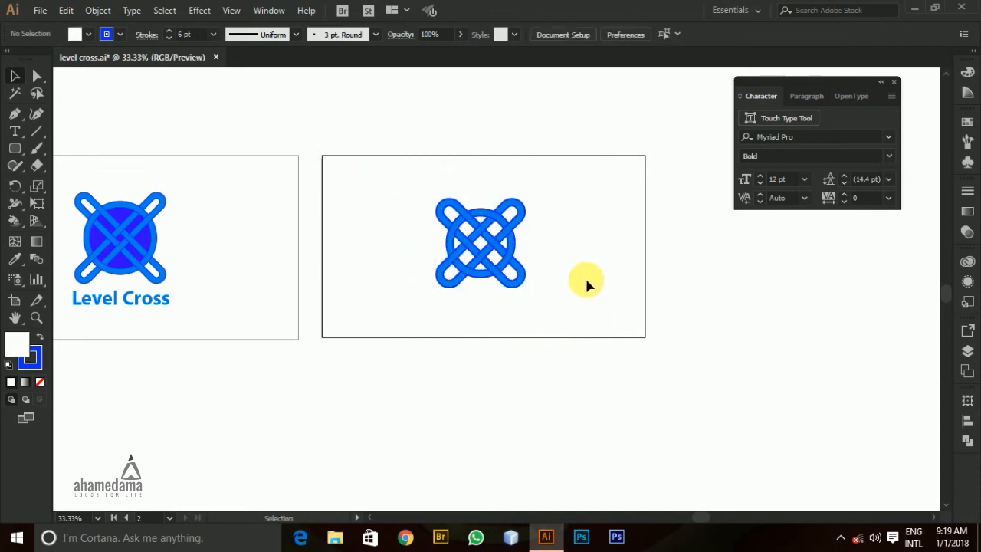
Move the knot up toward the upper edge of the second artboard, leaving room beneath it for text.
scroll(571, 273, "up", 3)
scroll(549, 275, "down", 2)
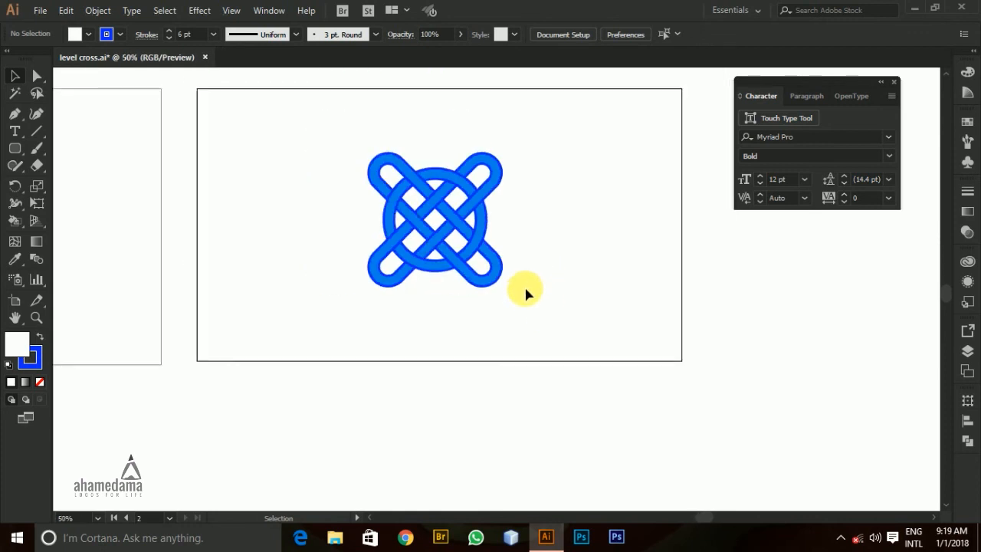
left_click_drag(432, 225, 431, 161)
left_click(588, 226)
left_click_drag(455, 192, 450, 207)
left_click(589, 242)
Bring the Level Cross text from the first artboard to just below the knot on the second artboard.
scroll(228, 352, "down", 1)
scroll(381, 299, "up", 1)
scroll(380, 295, "down", 2)
left_click_drag(137, 310, 405, 295)
left_click(499, 276)
scroll(438, 284, "up", 2)
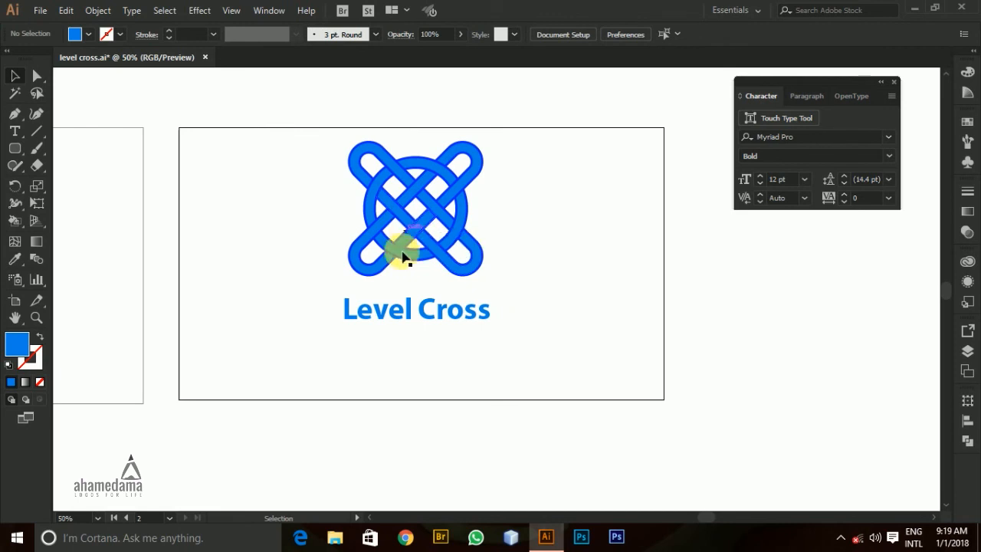
Move the Level Cross text closer beneath the knot, and shift both together down to the middle of the artboard.
left_click_drag(408, 315, 411, 297)
left_click_drag(264, 129, 576, 343)
left_click_drag(427, 256, 430, 303)
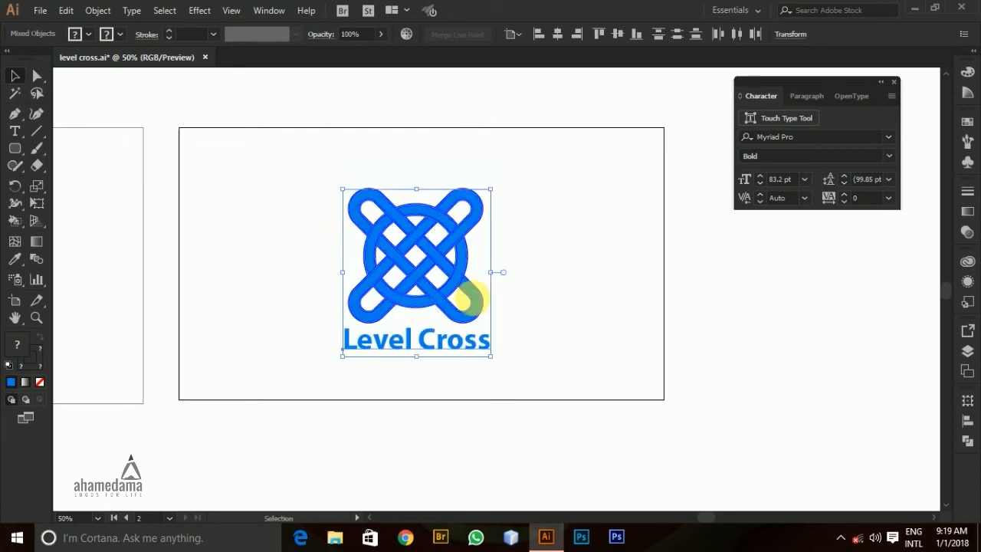